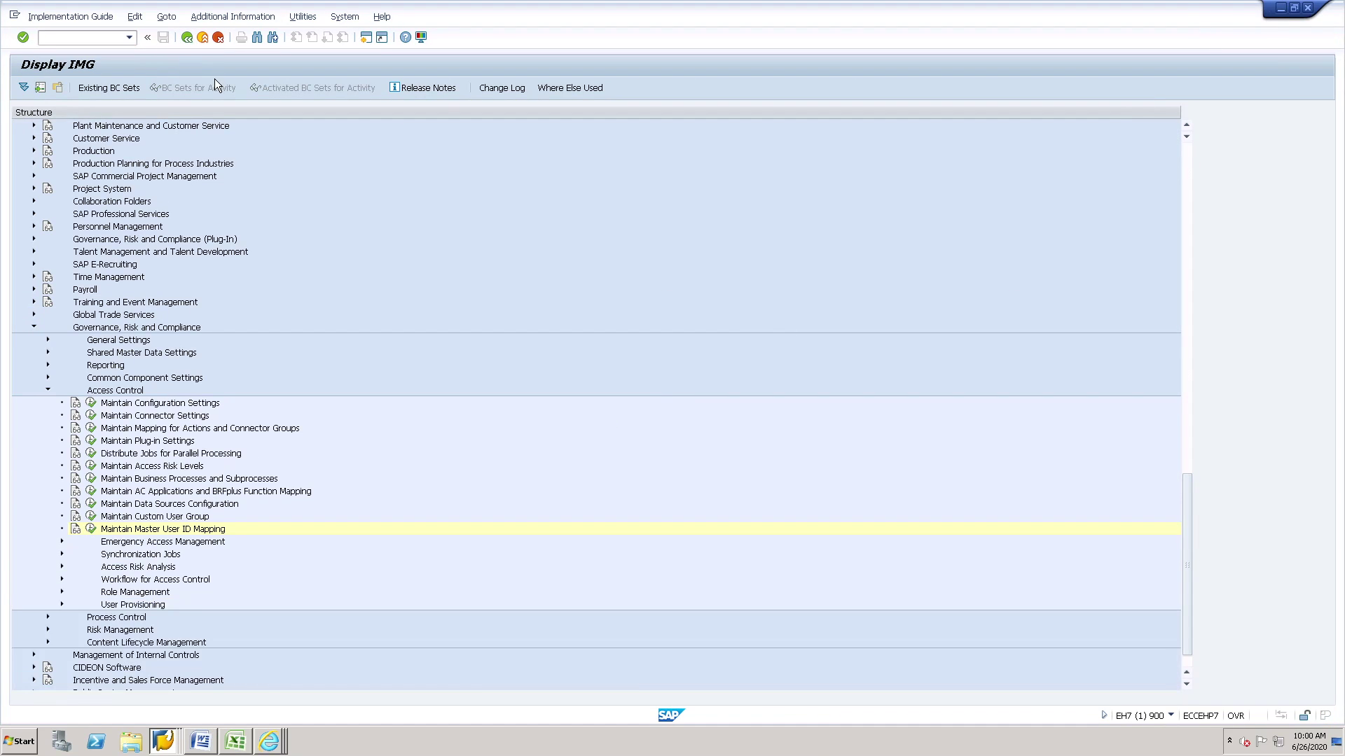
Step: Run transaction ldap in the SAP Easy Access session and view the directory service logon screen for server LDAP_EC3CLNT000
key(F3)
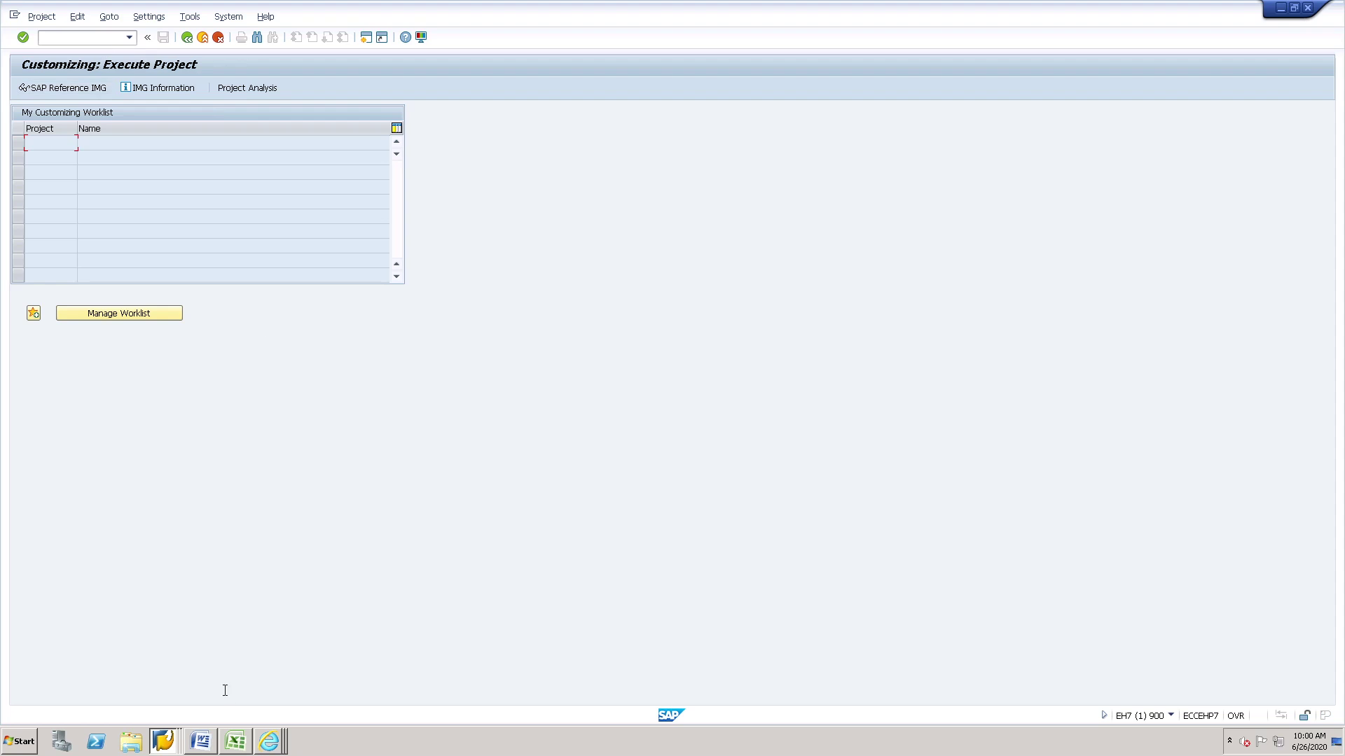
click(161, 741)
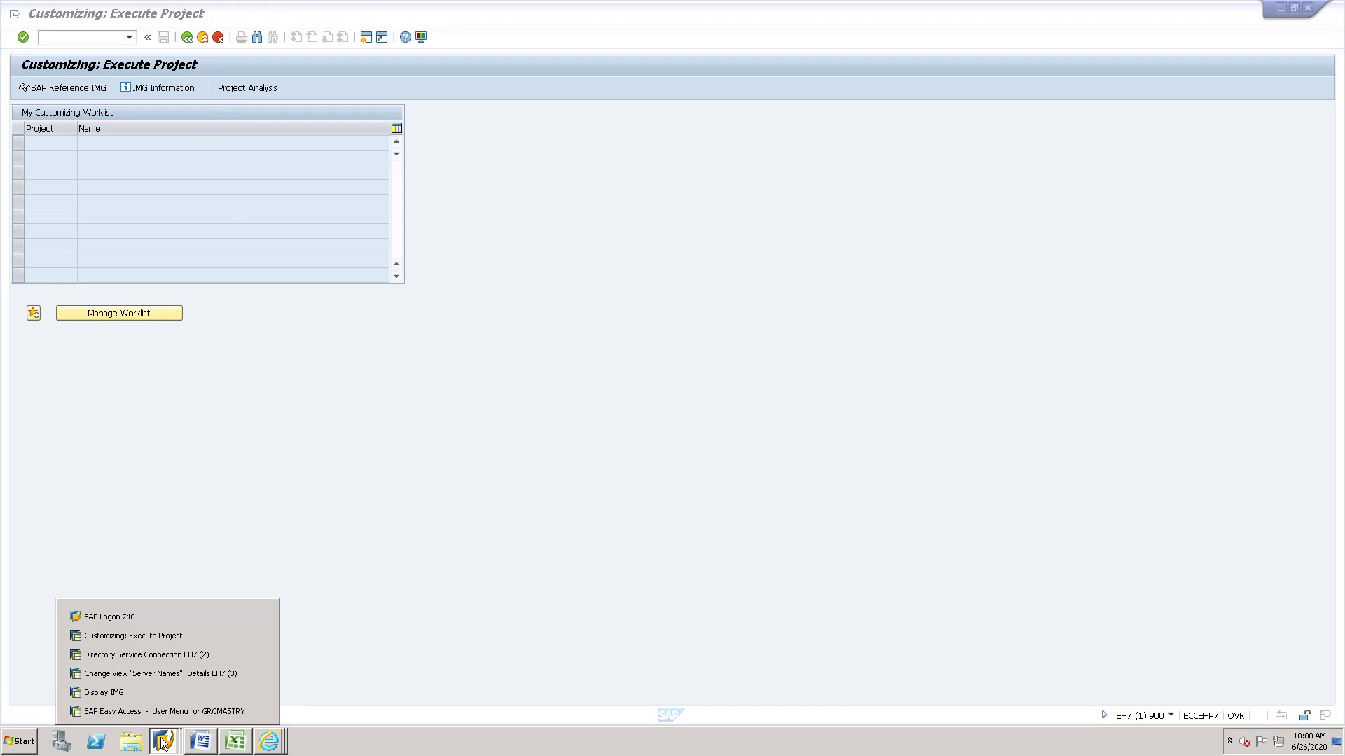
click(124, 715)
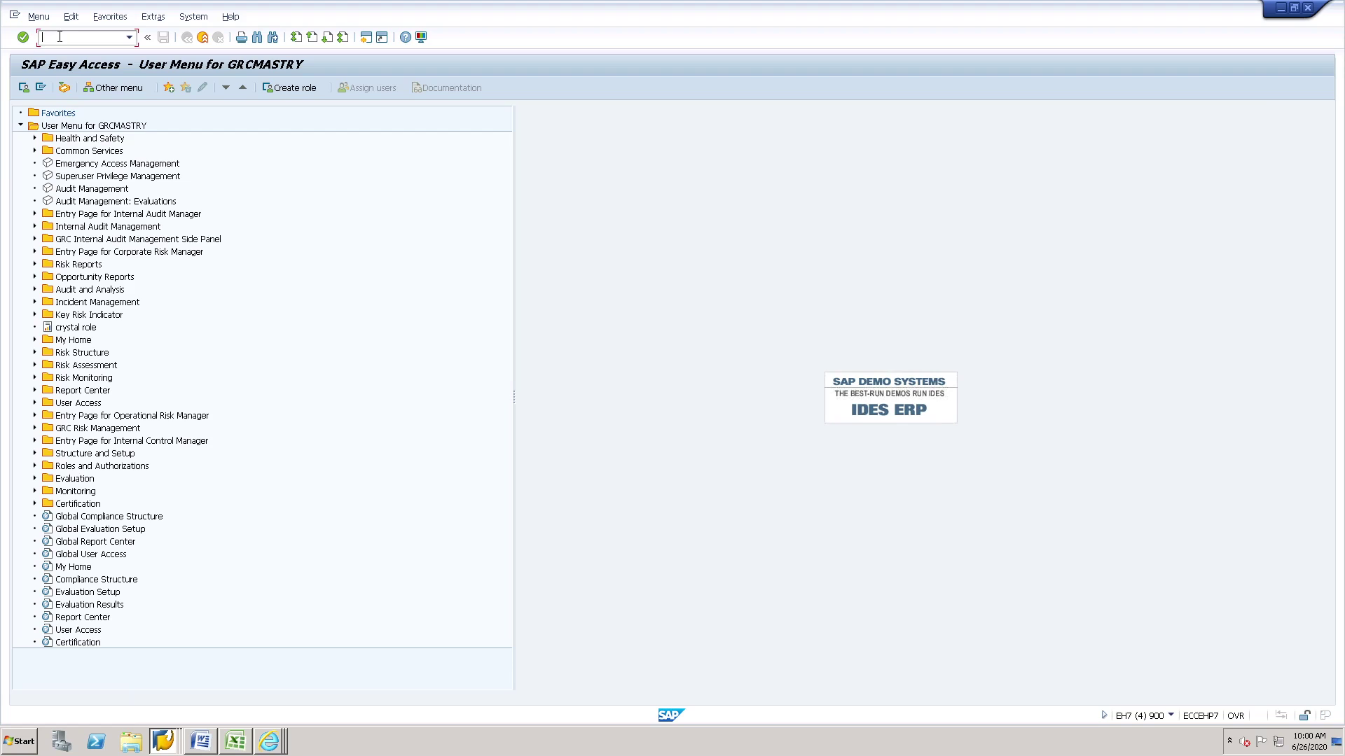
text(ldap)
key(Return)
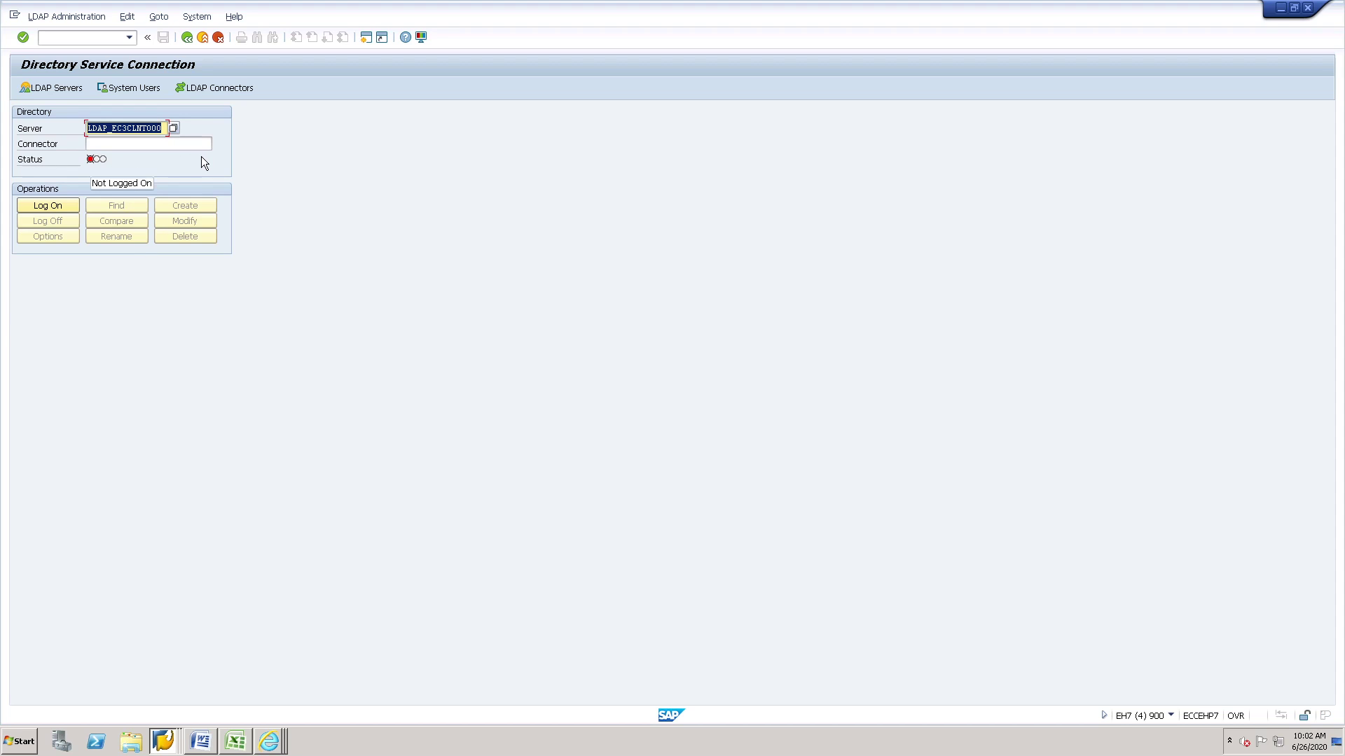
click(50, 204)
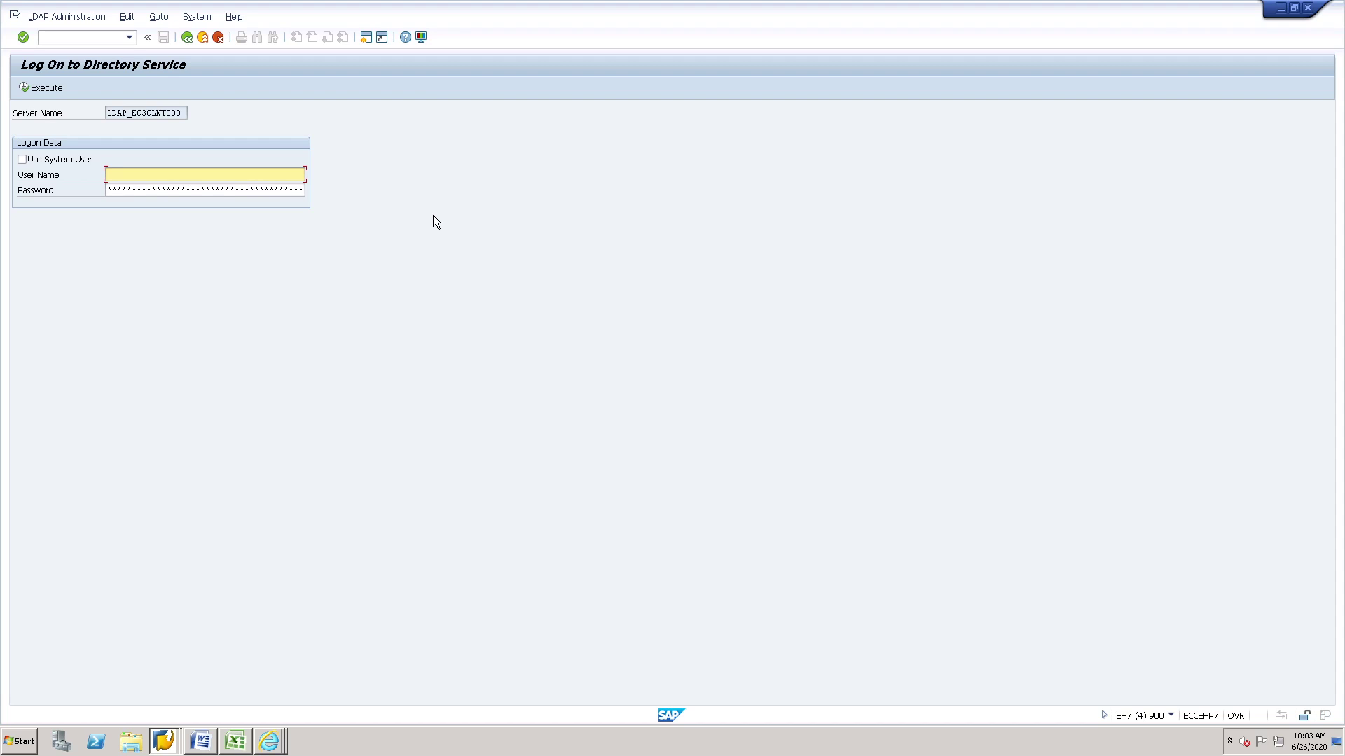
click(186, 38)
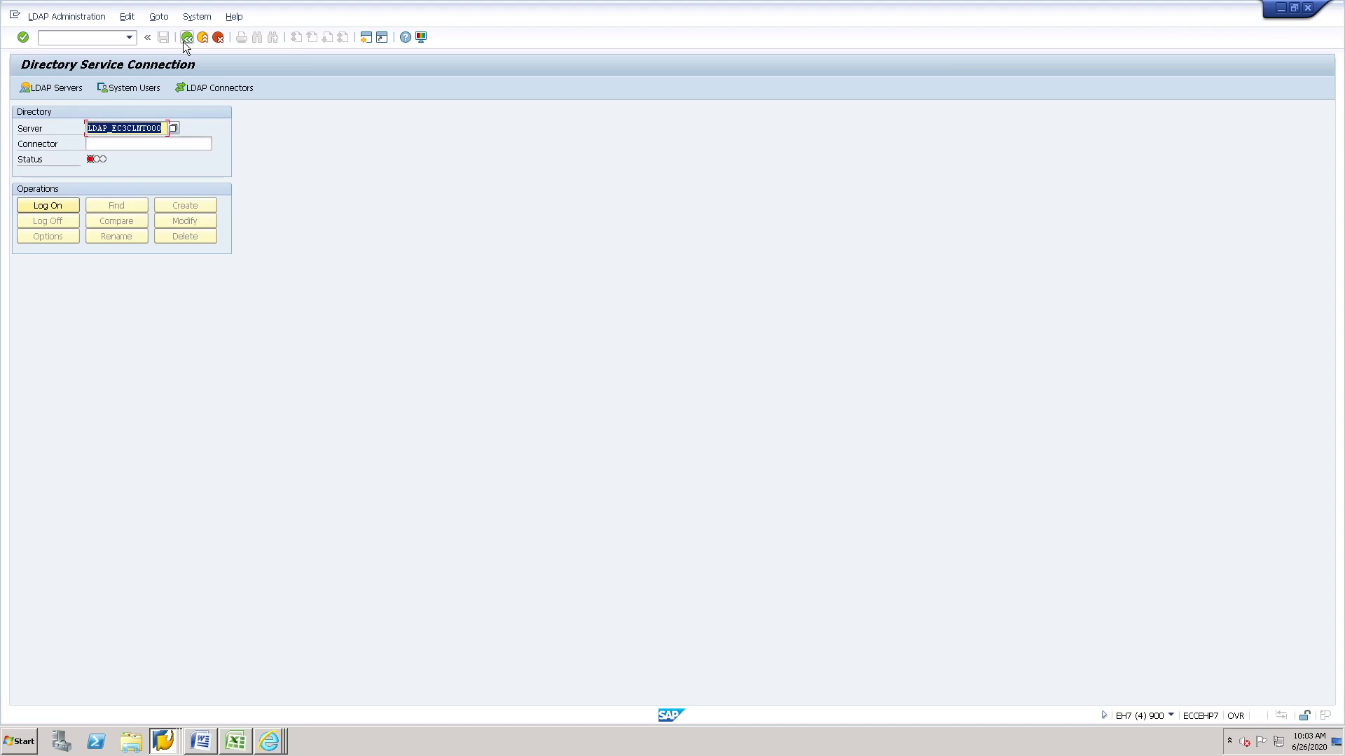
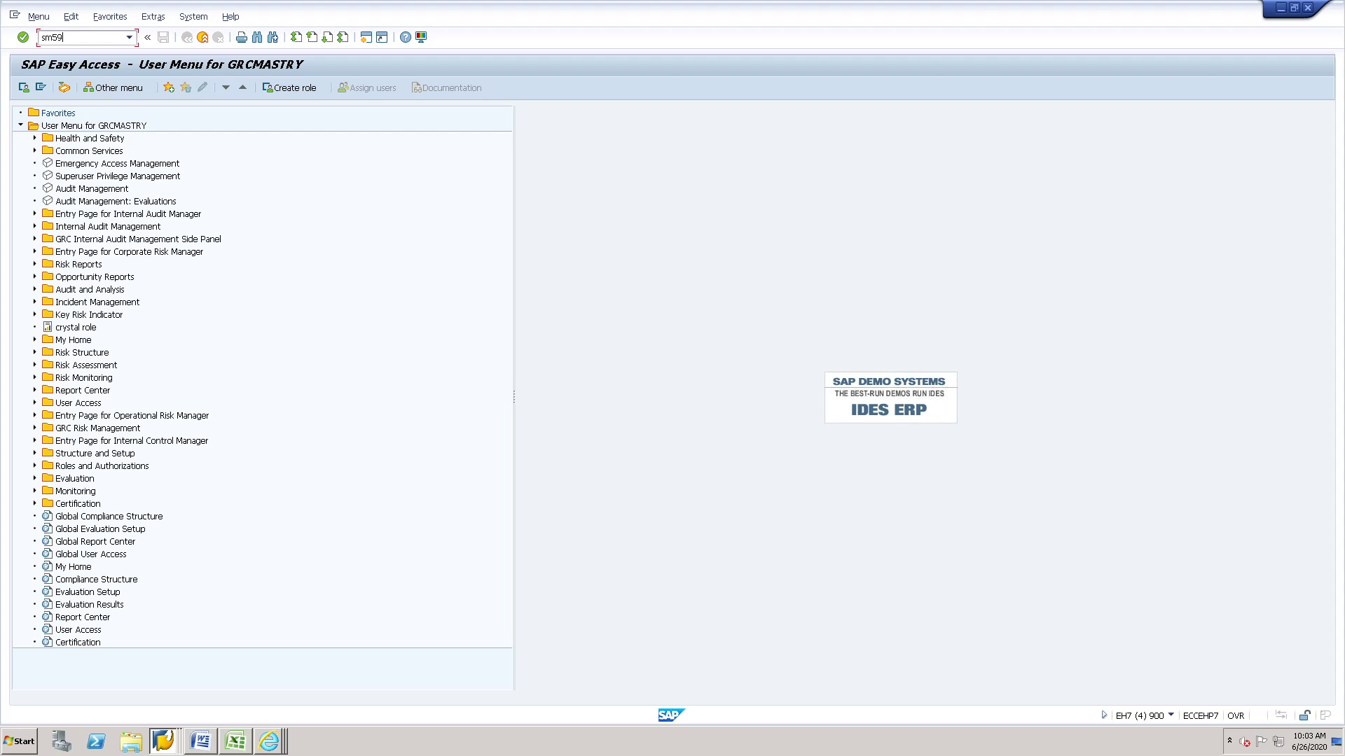
Step: Open the RFC connections configuration with transaction sm59 and expand the TCP/IP connections
key(Return)
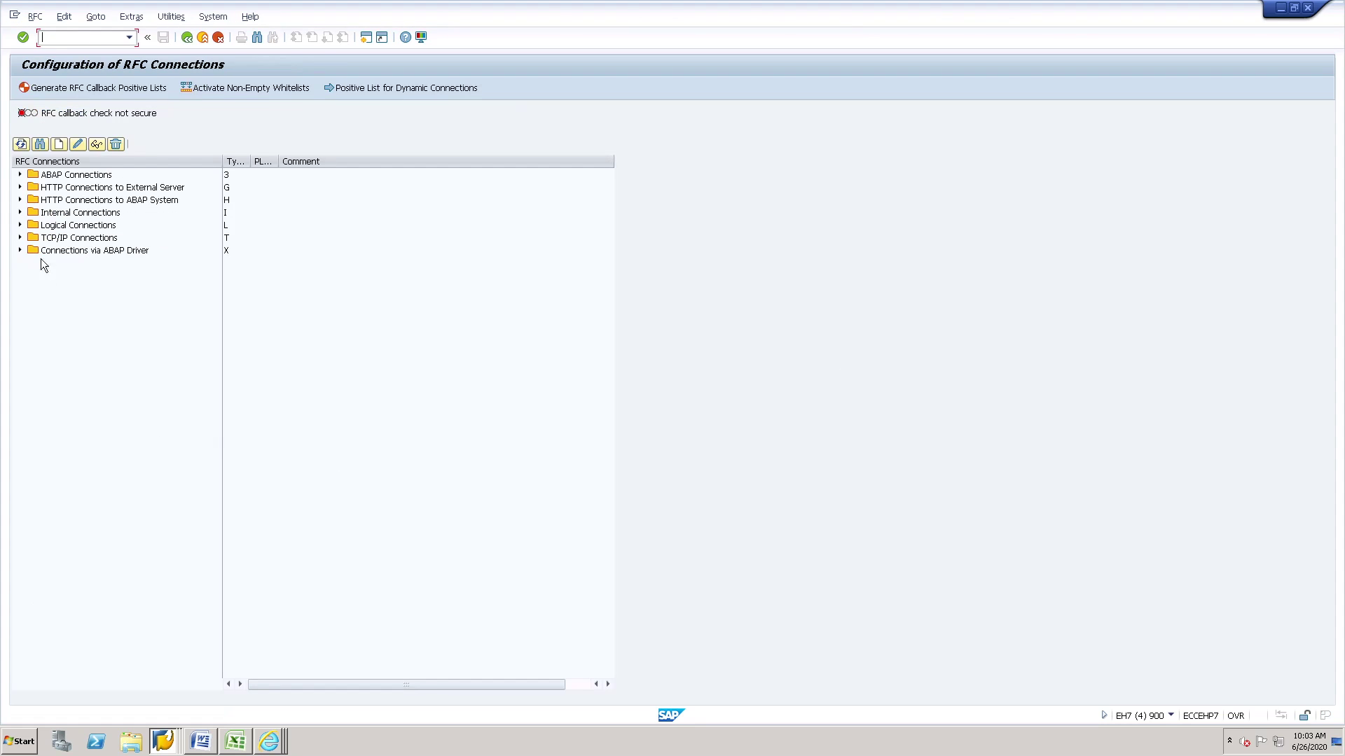
click(20, 237)
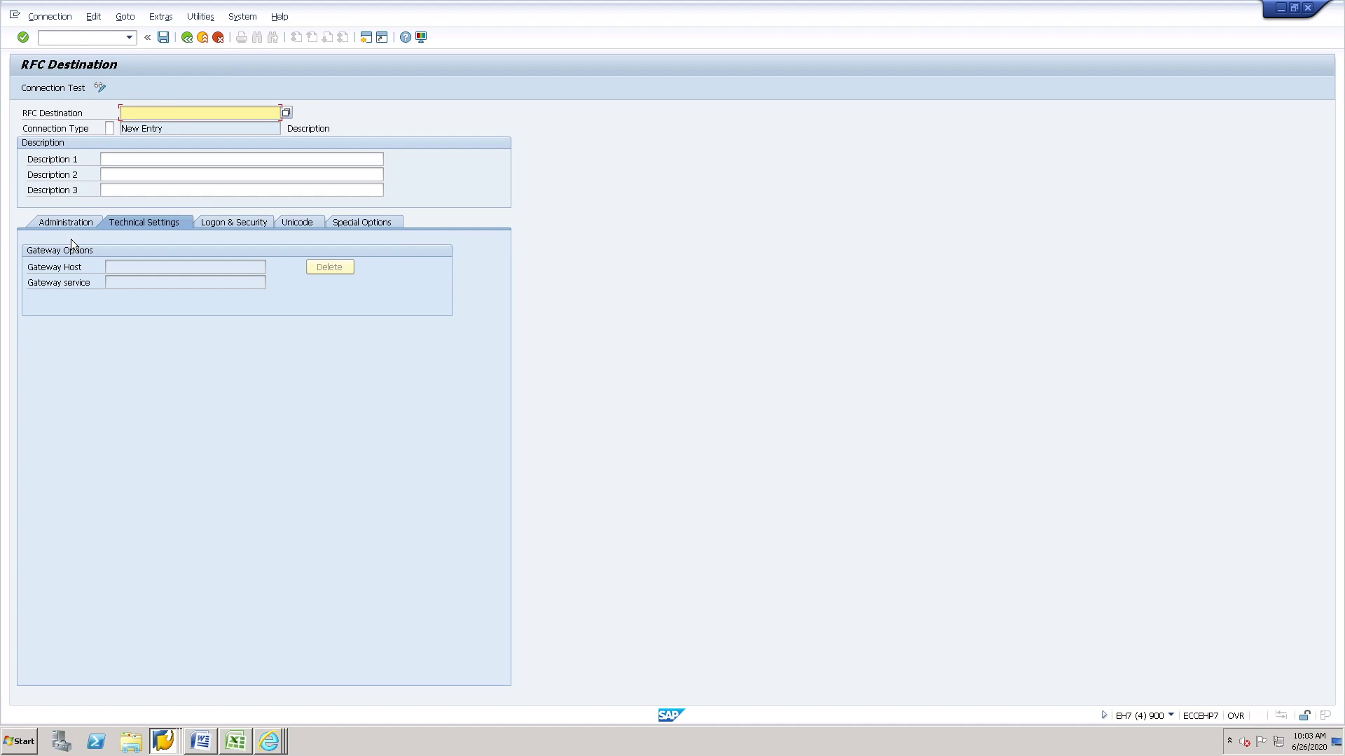
click(111, 129)
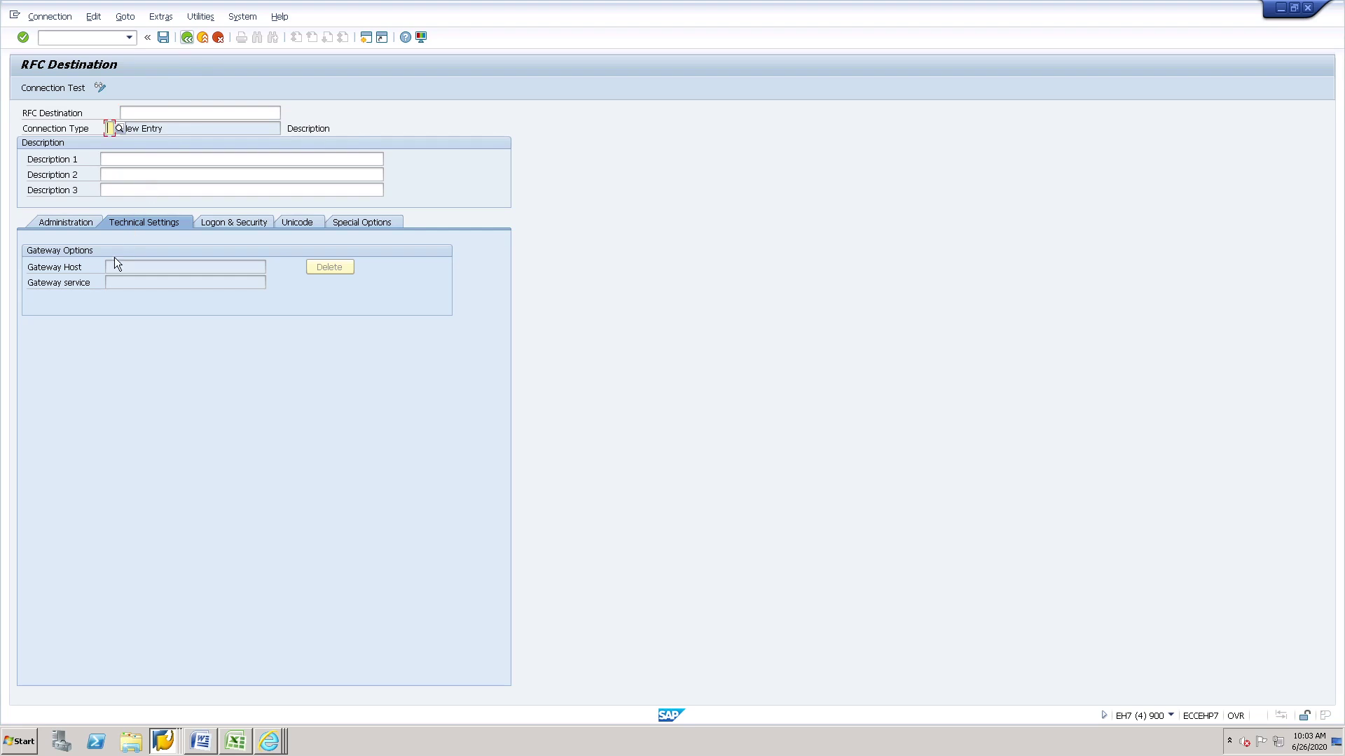
click(102, 281)
click(185, 38)
click(218, 39)
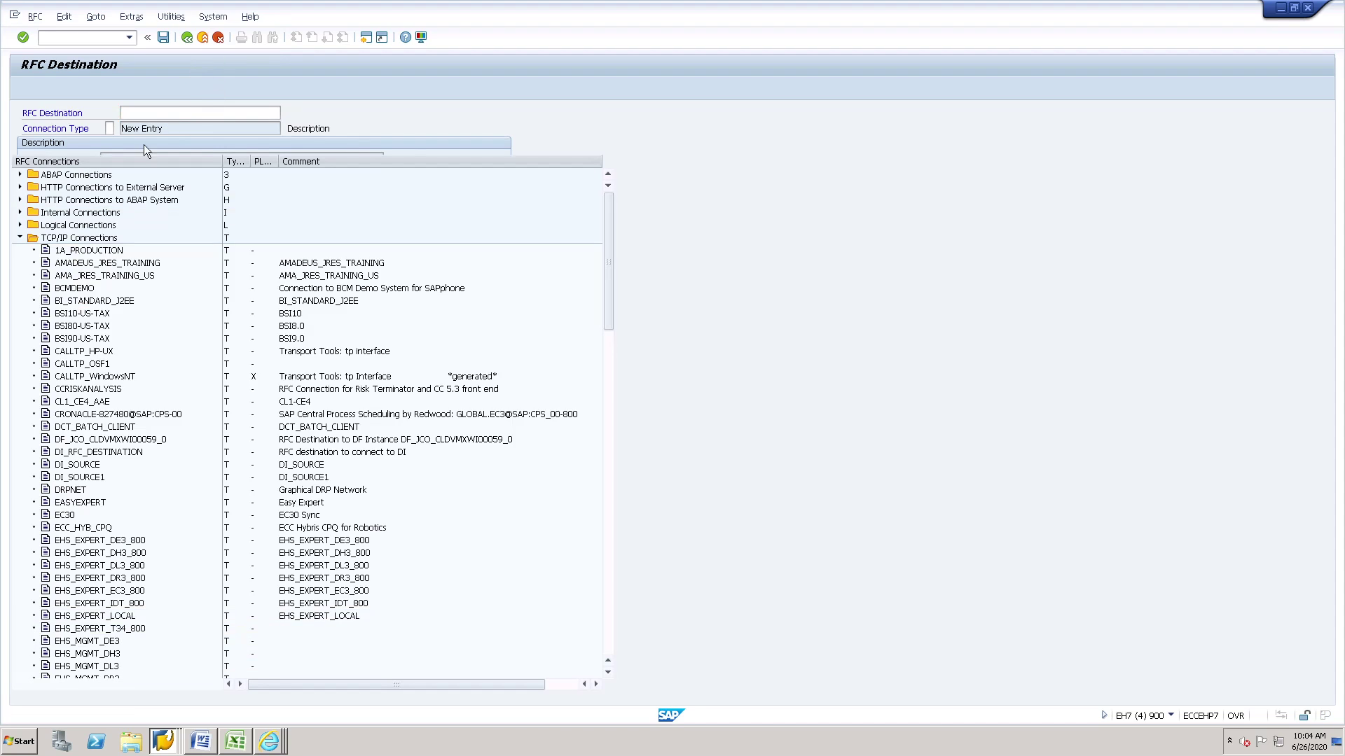
Step: Start a new TCP/IP RFC destination, view its technical and administration settings, and return to SAP Easy Access without saving
click(78, 238)
click(59, 145)
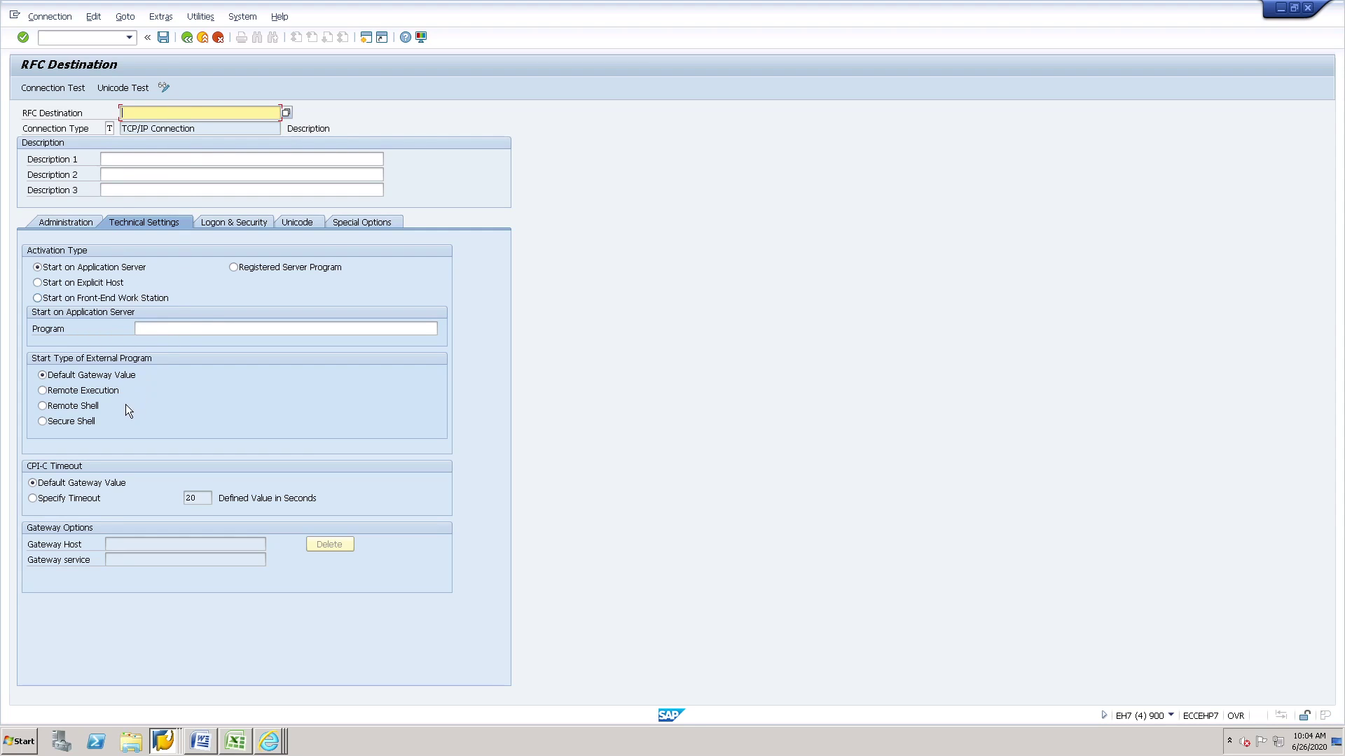
click(158, 328)
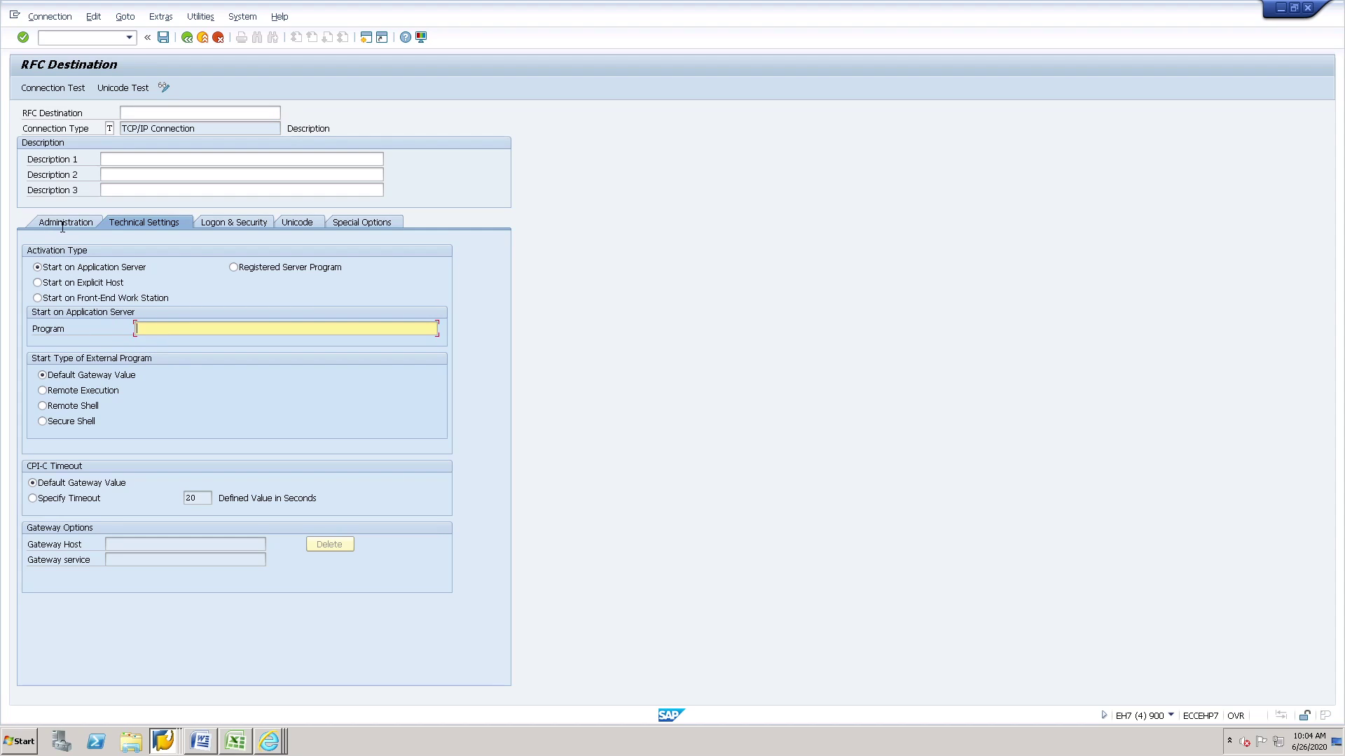
key(Return)
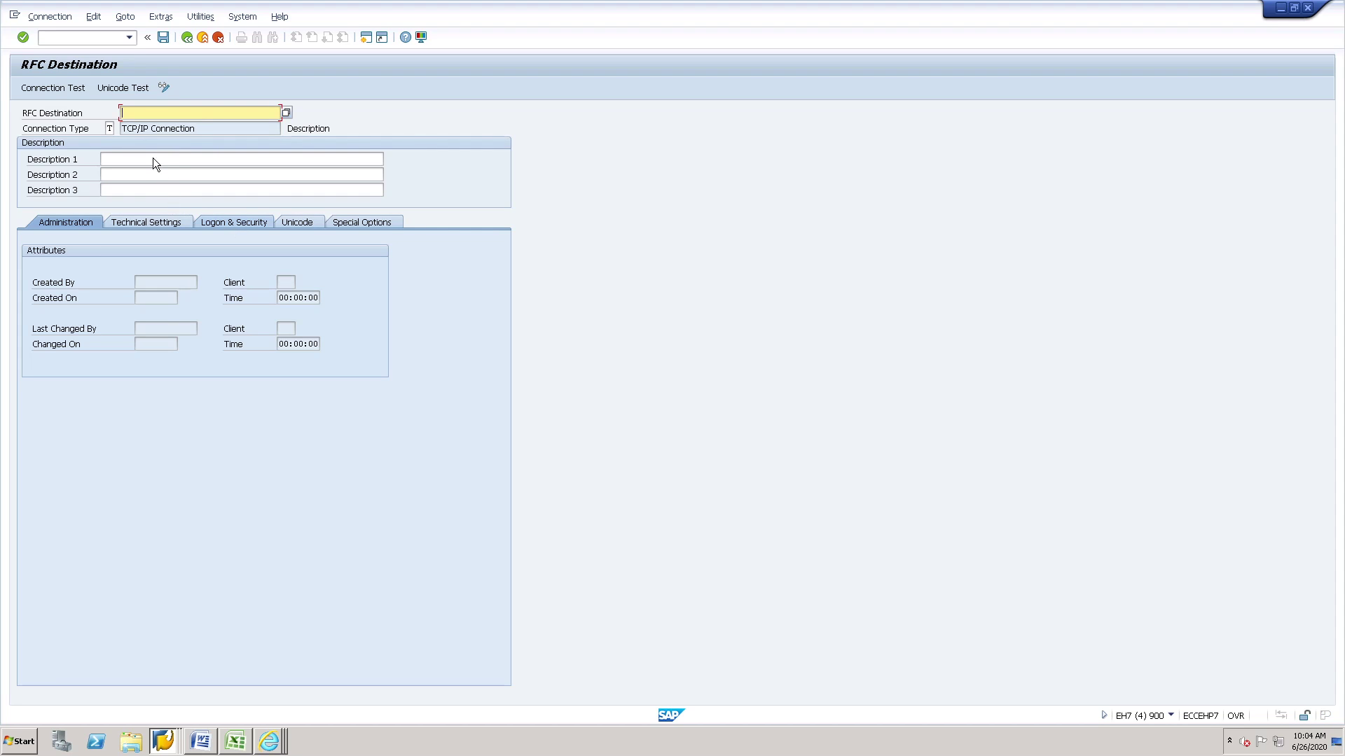
click(221, 226)
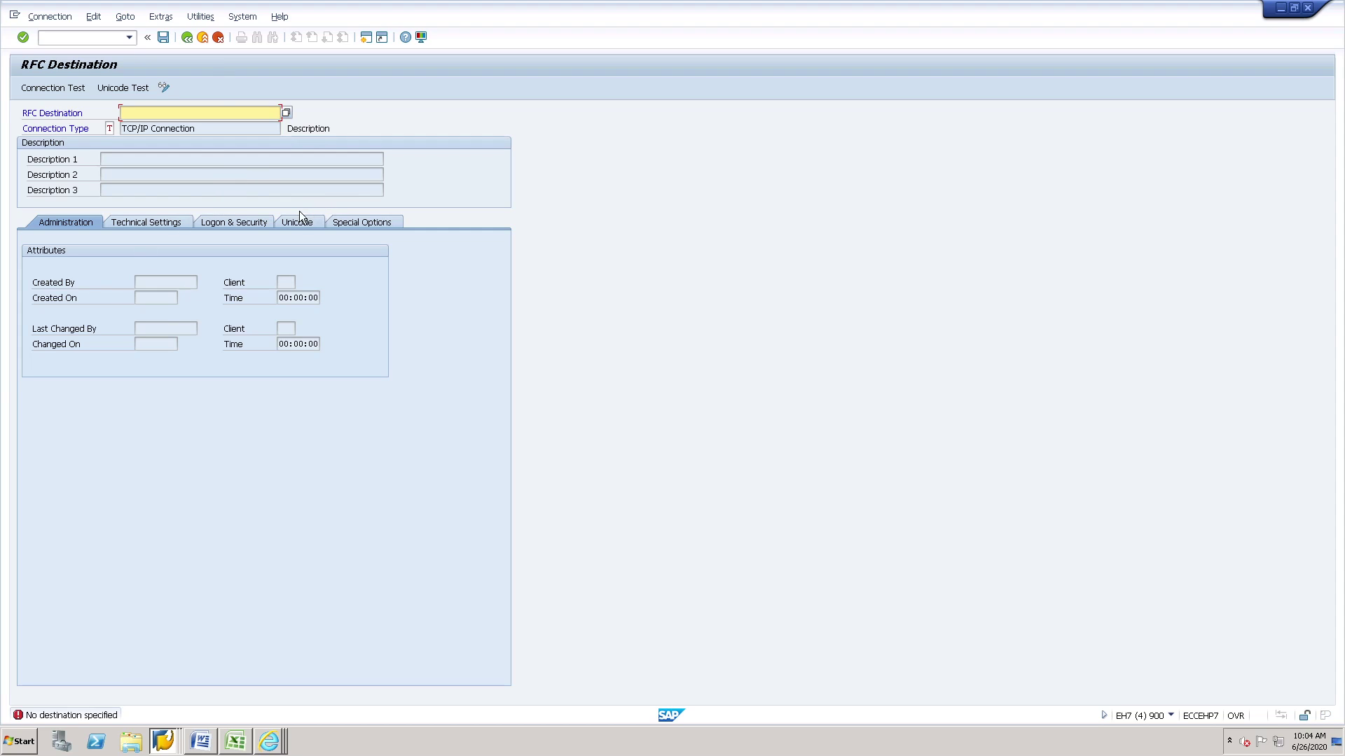
click(185, 36)
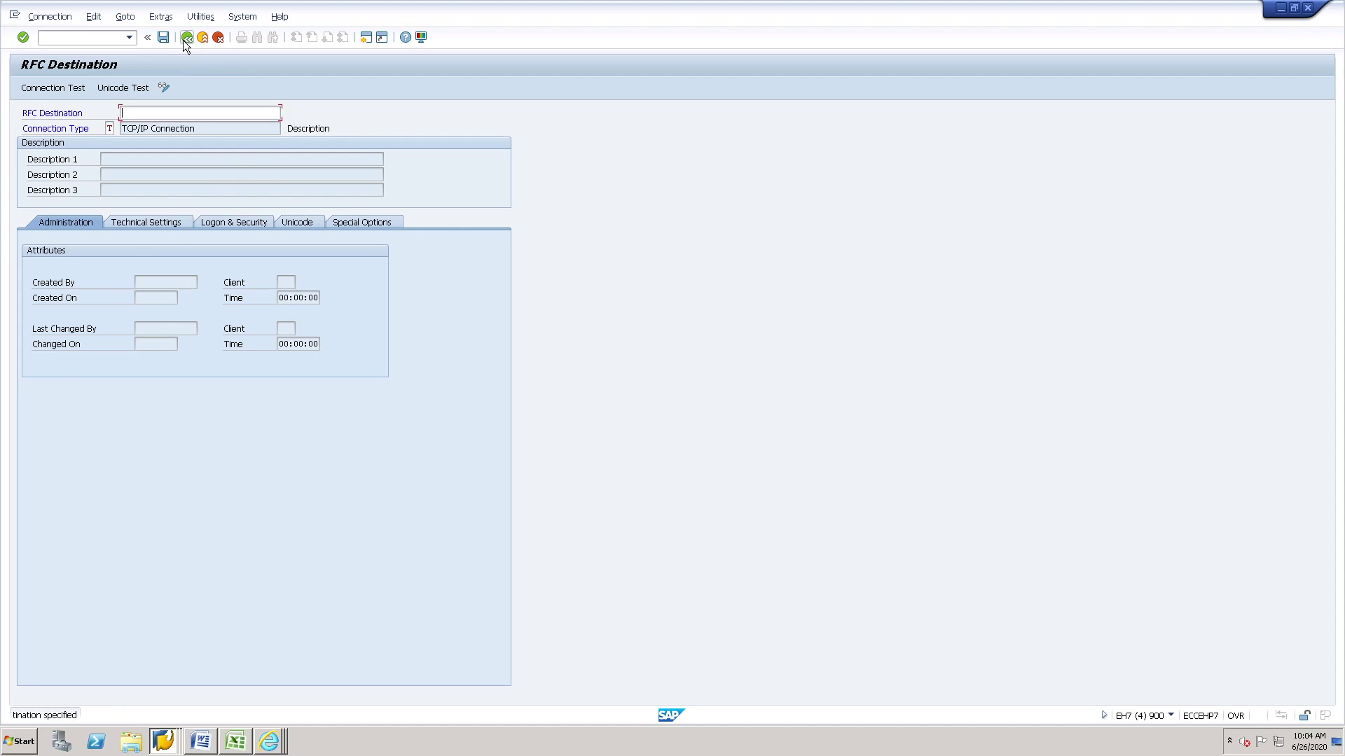
click(187, 41)
click(219, 40)
click(221, 38)
click(218, 40)
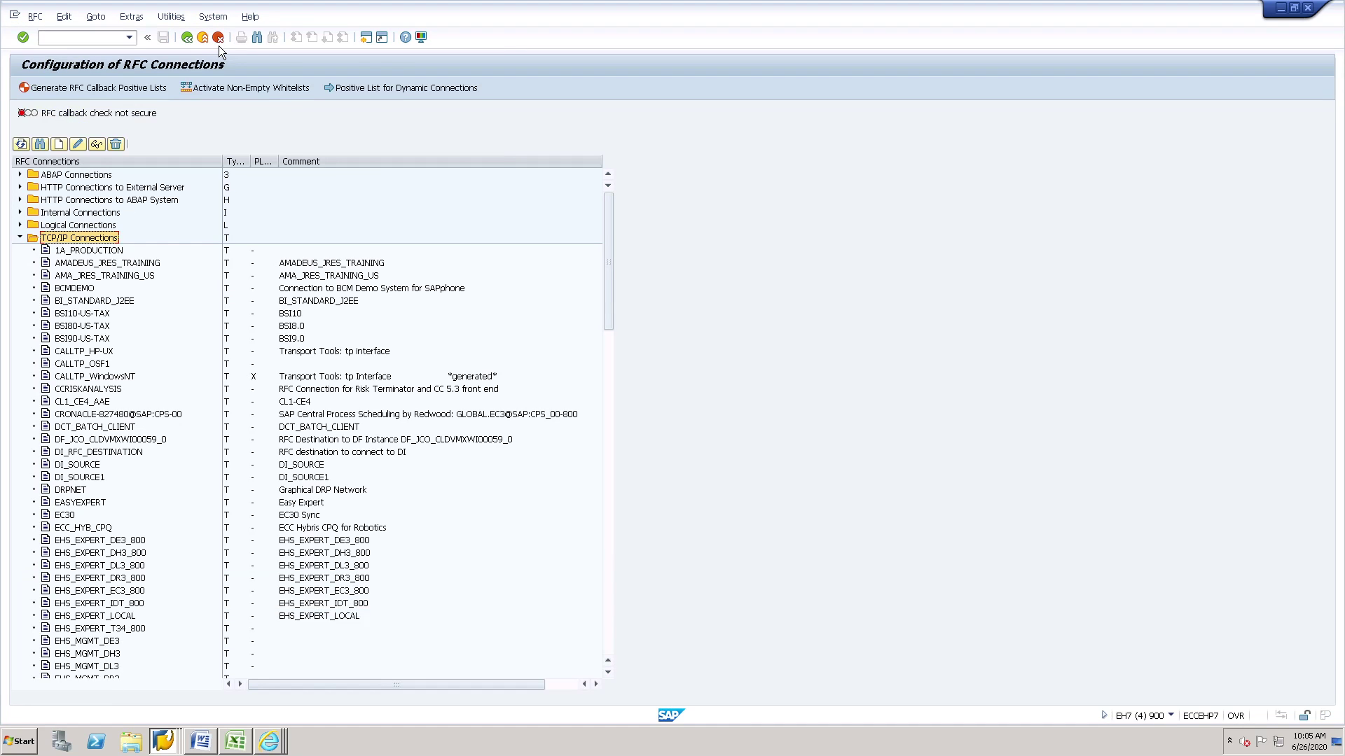
click(219, 40)
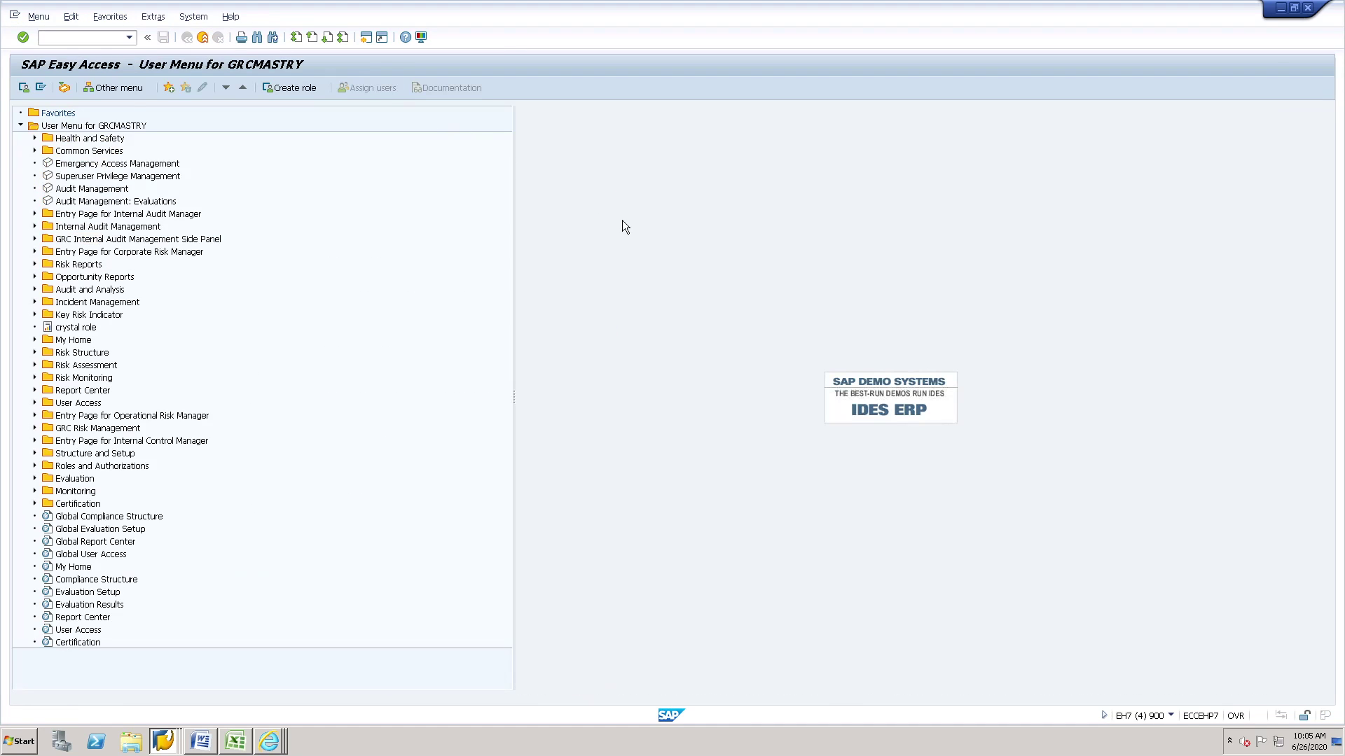
Step: Run transaction spro and display the SAP Reference IMG
click(69, 37)
text(spro)
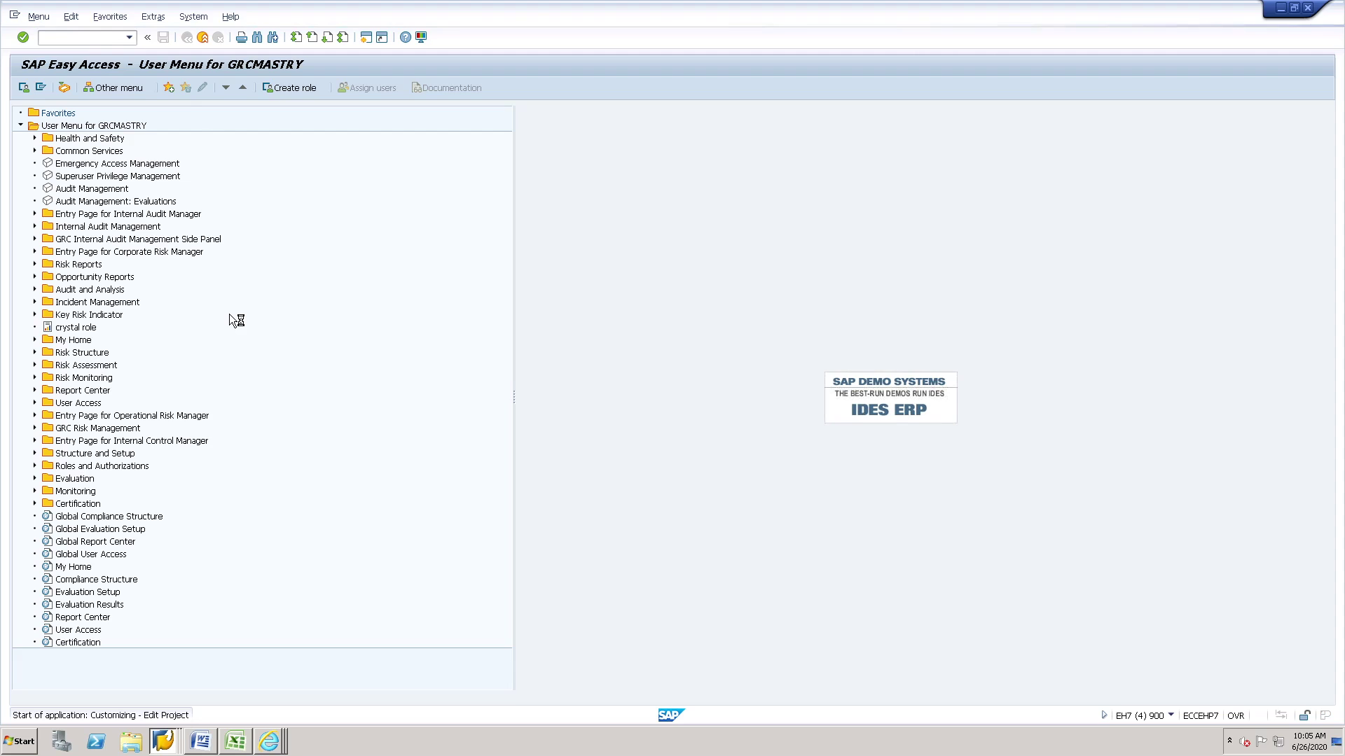
click(57, 90)
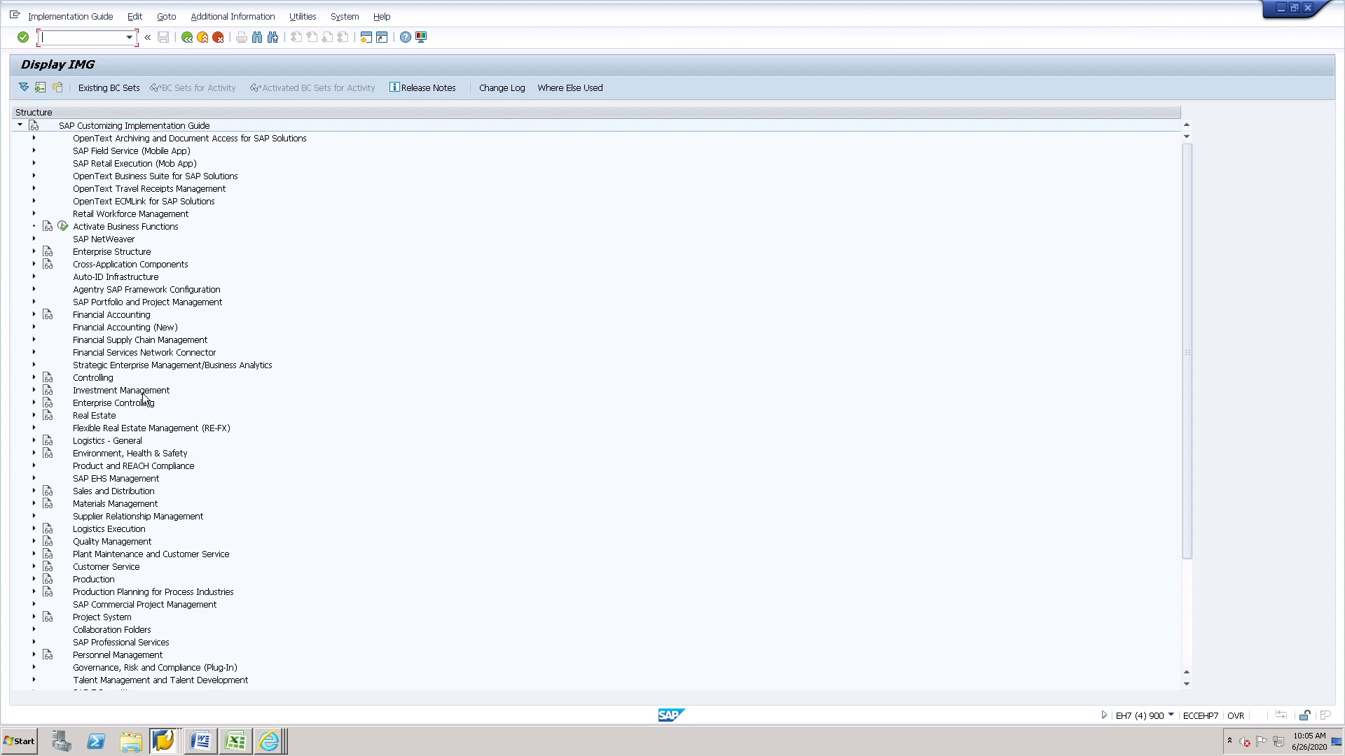
Step: Expand SAP NetWeaver, Application Server, System Administration and Directory Integration in the implementation guide
click(31, 241)
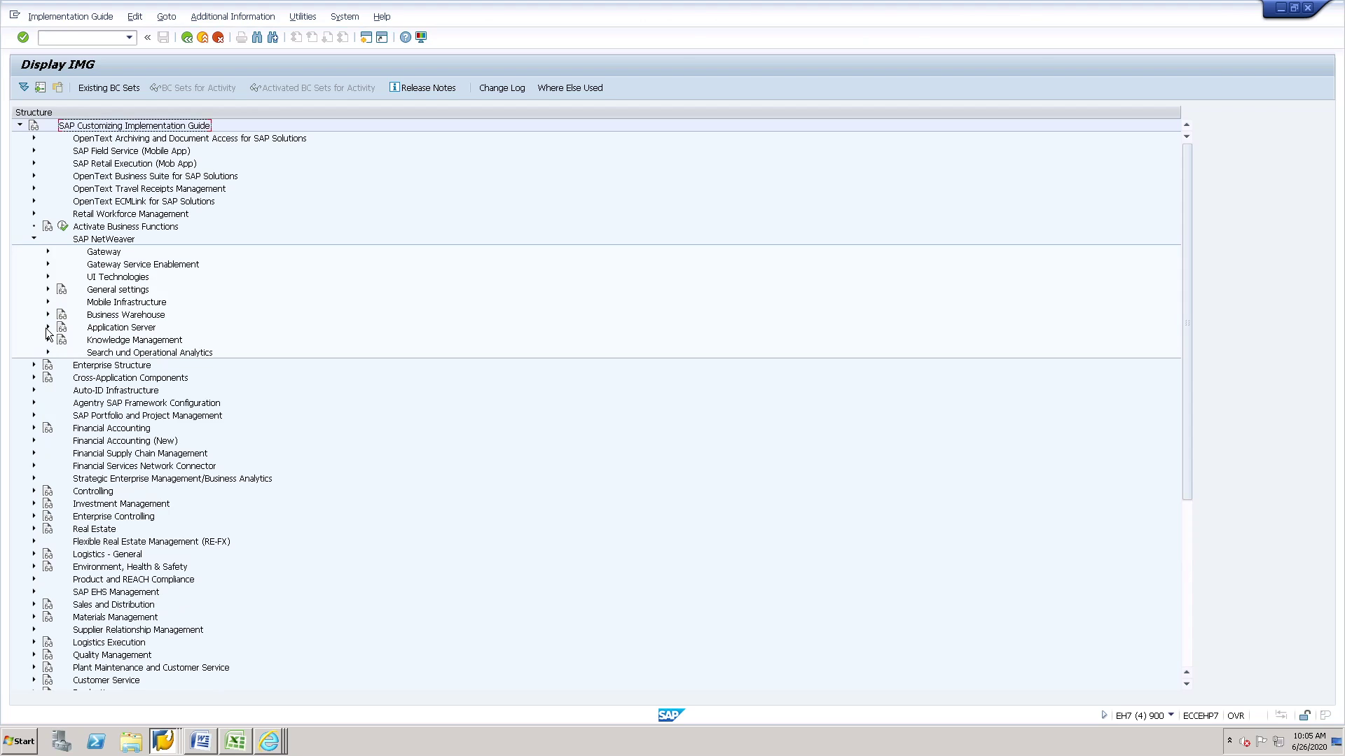
click(48, 328)
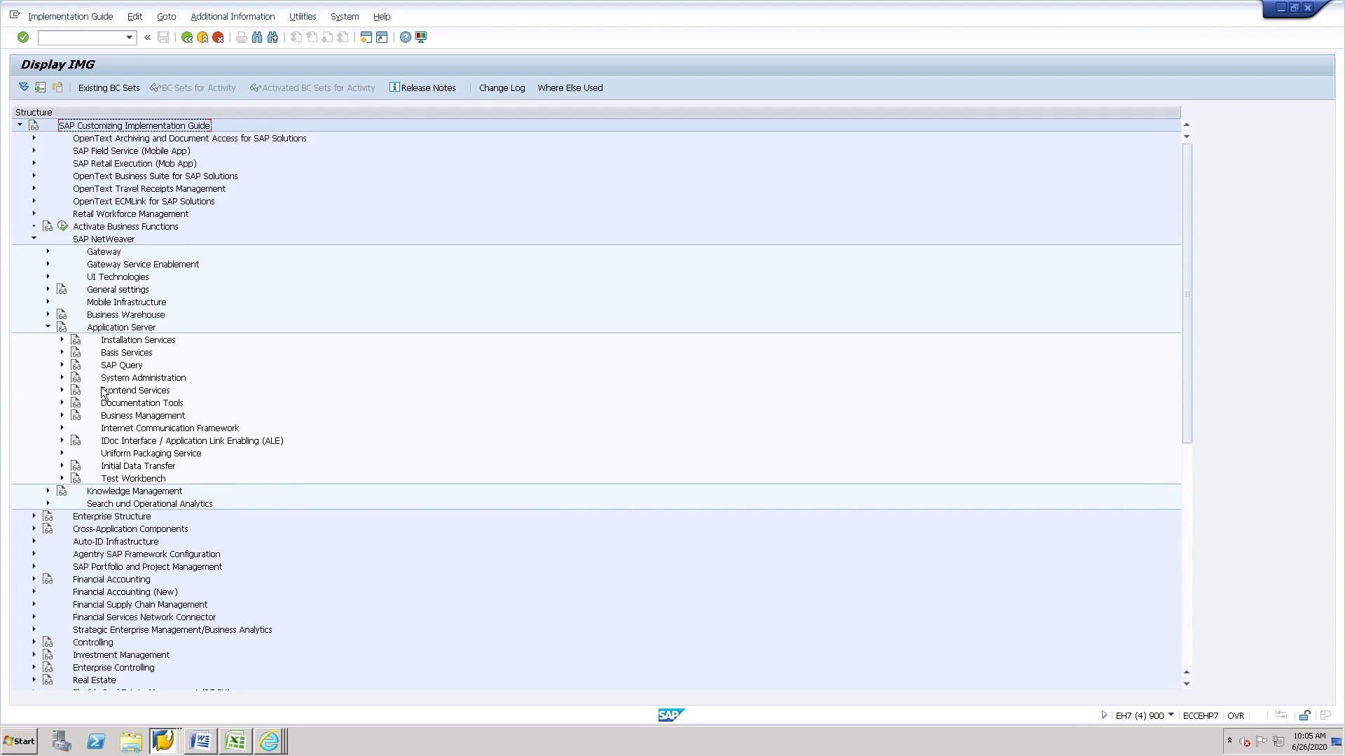
click(61, 376)
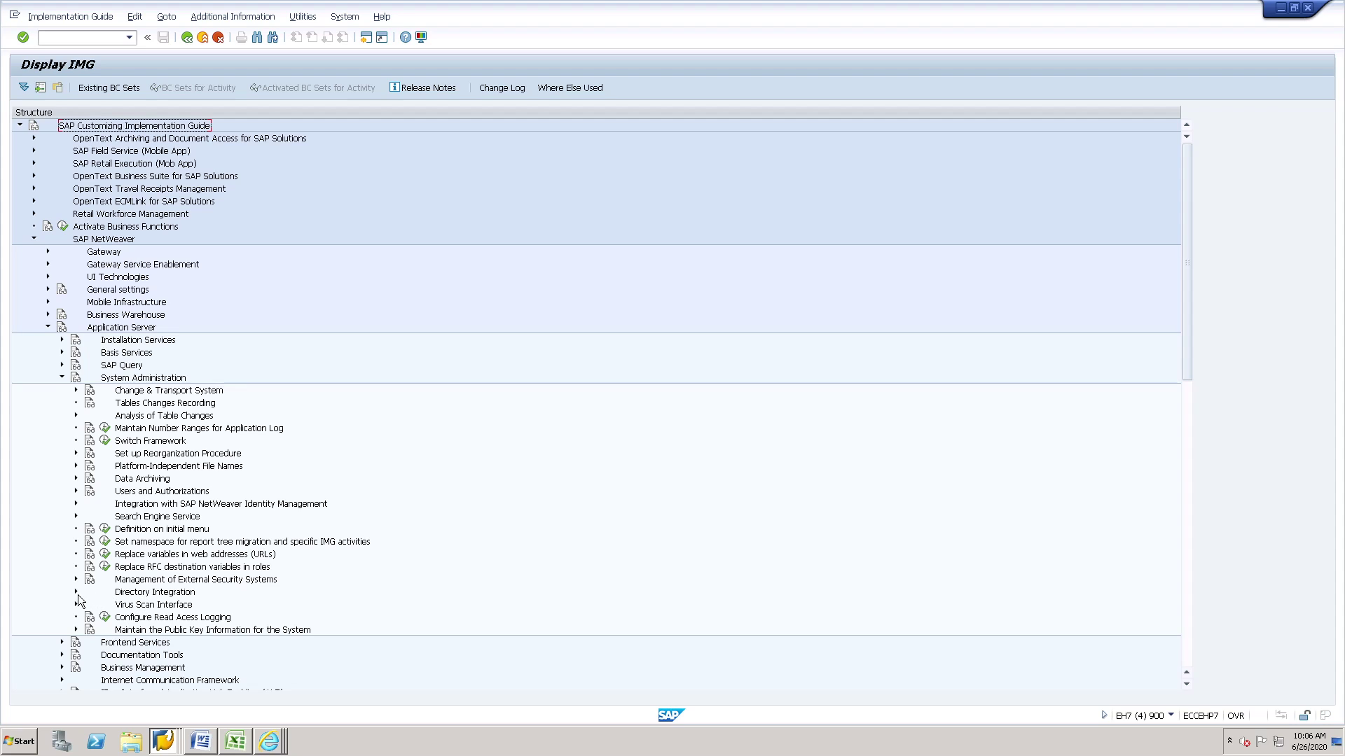
click(76, 593)
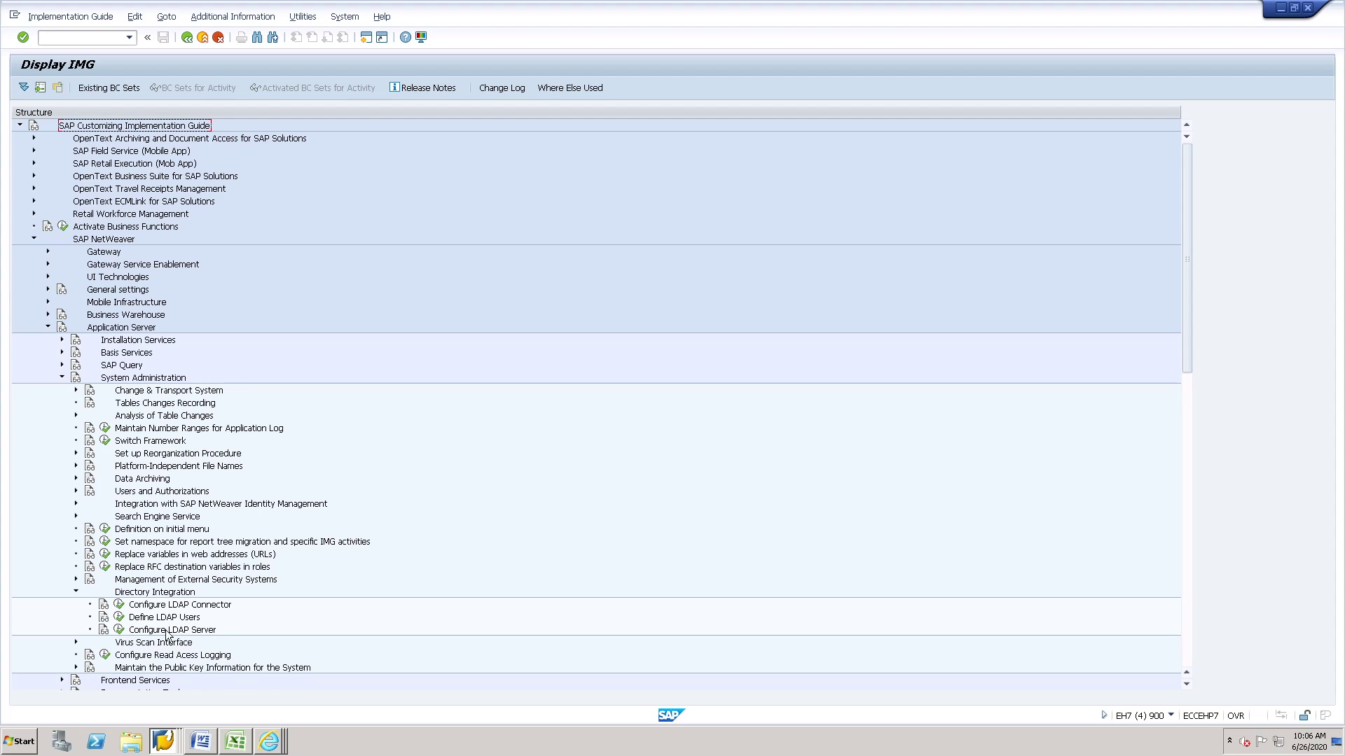
Step: Open the Configure LDAP Connector activity, view its blank new-entry form, and return to the implementation guide without saving
click(120, 606)
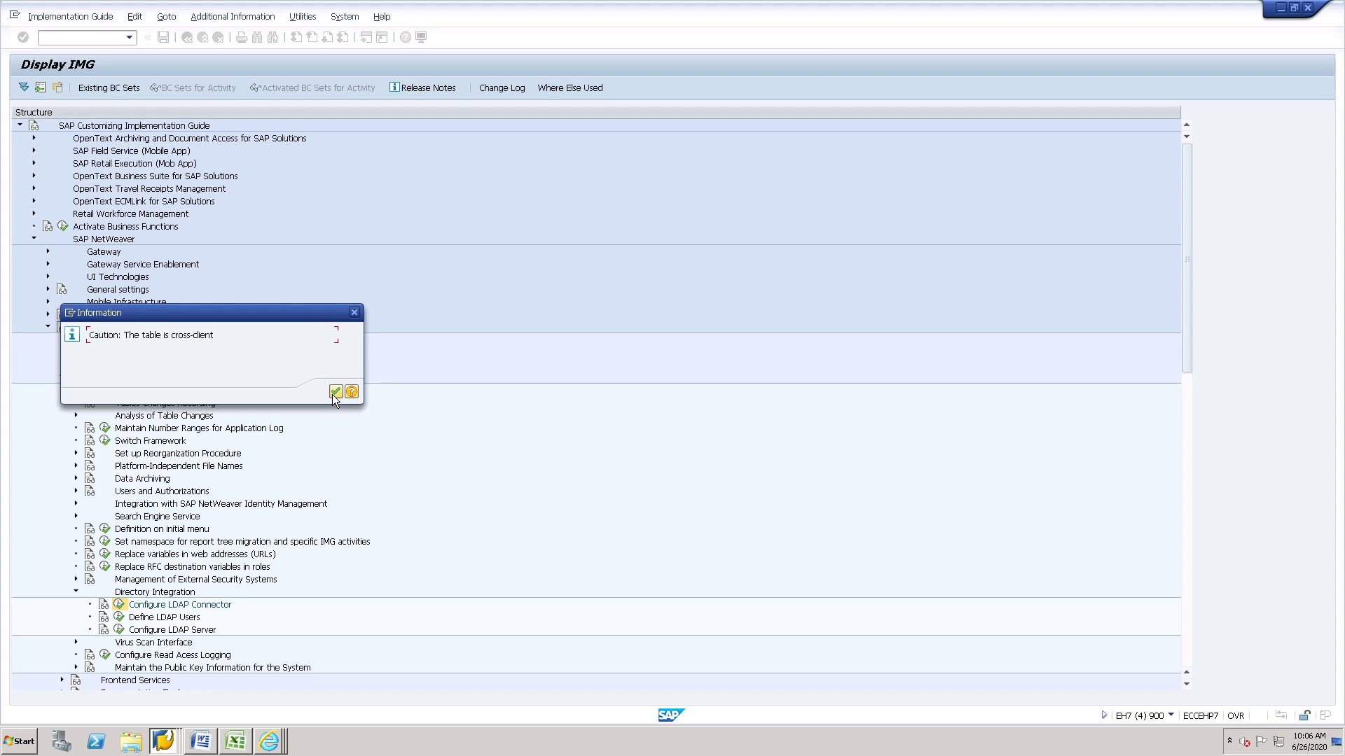
click(334, 396)
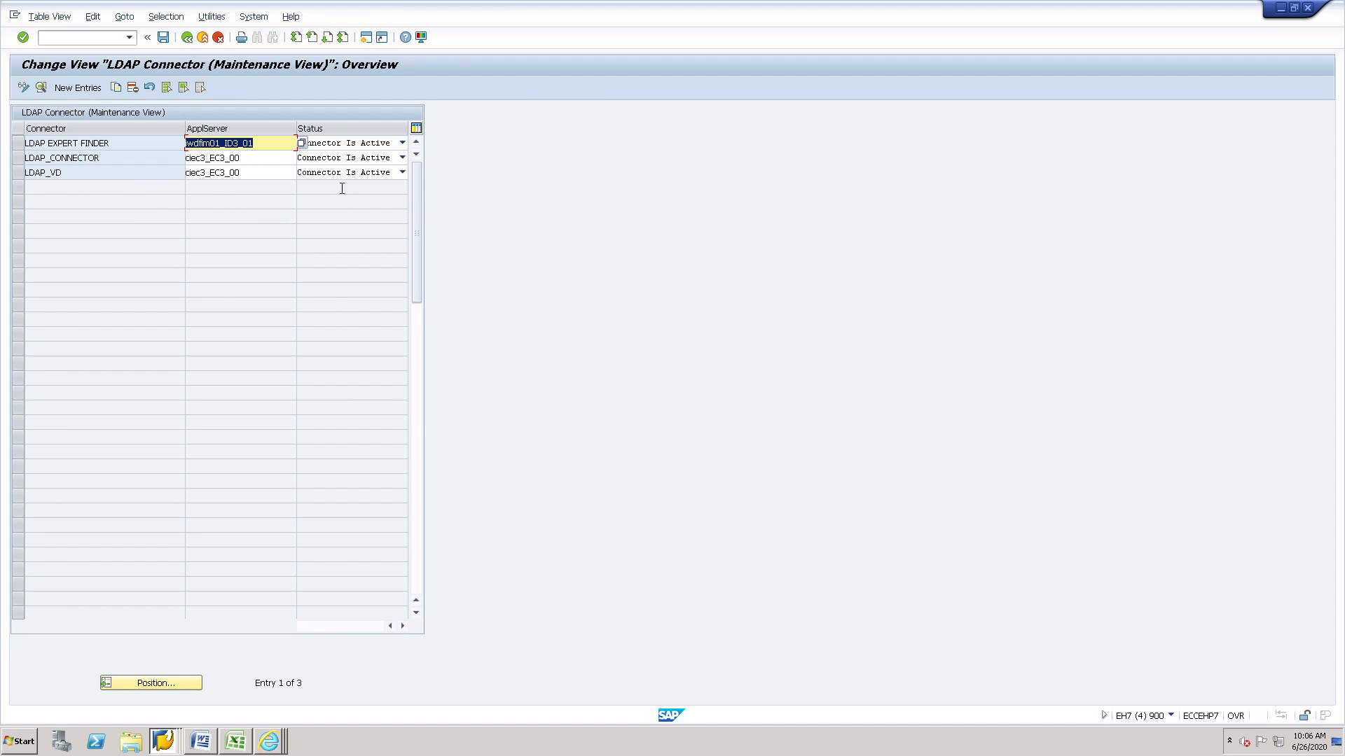
click(65, 89)
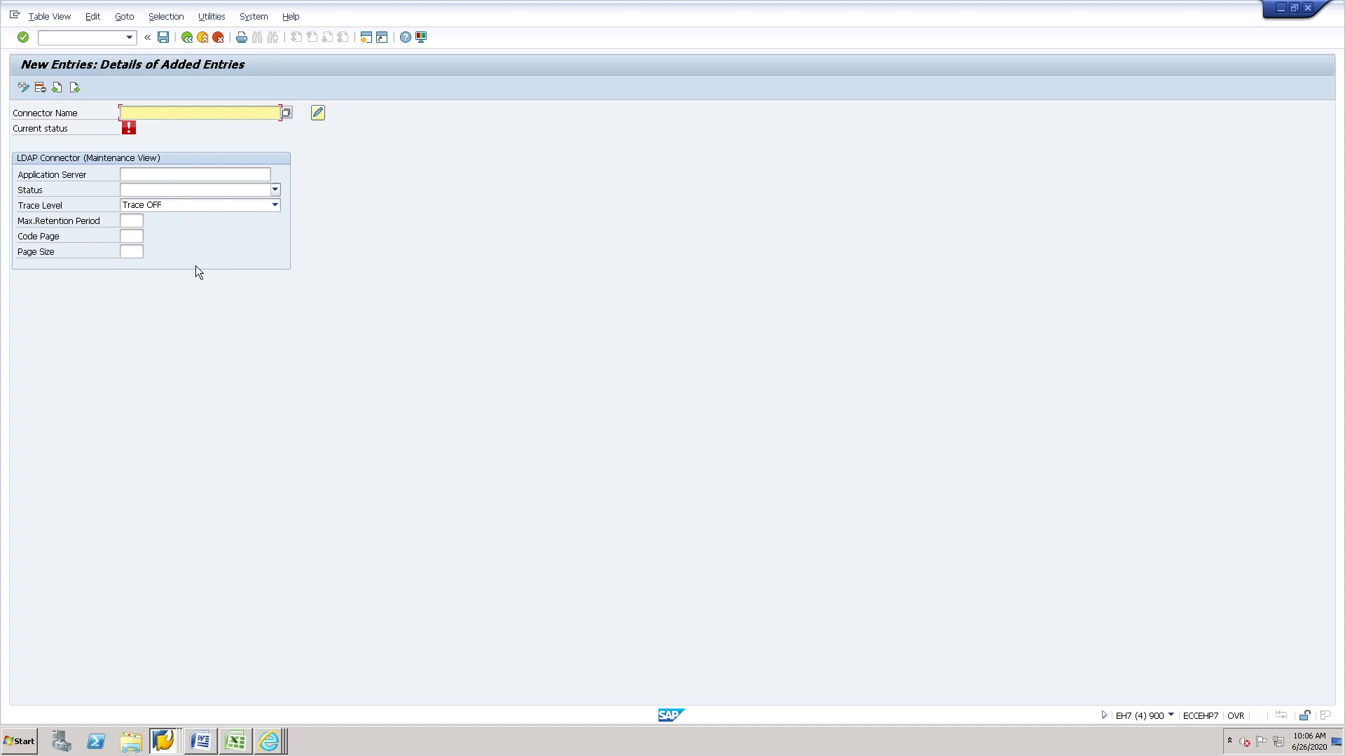
click(187, 38)
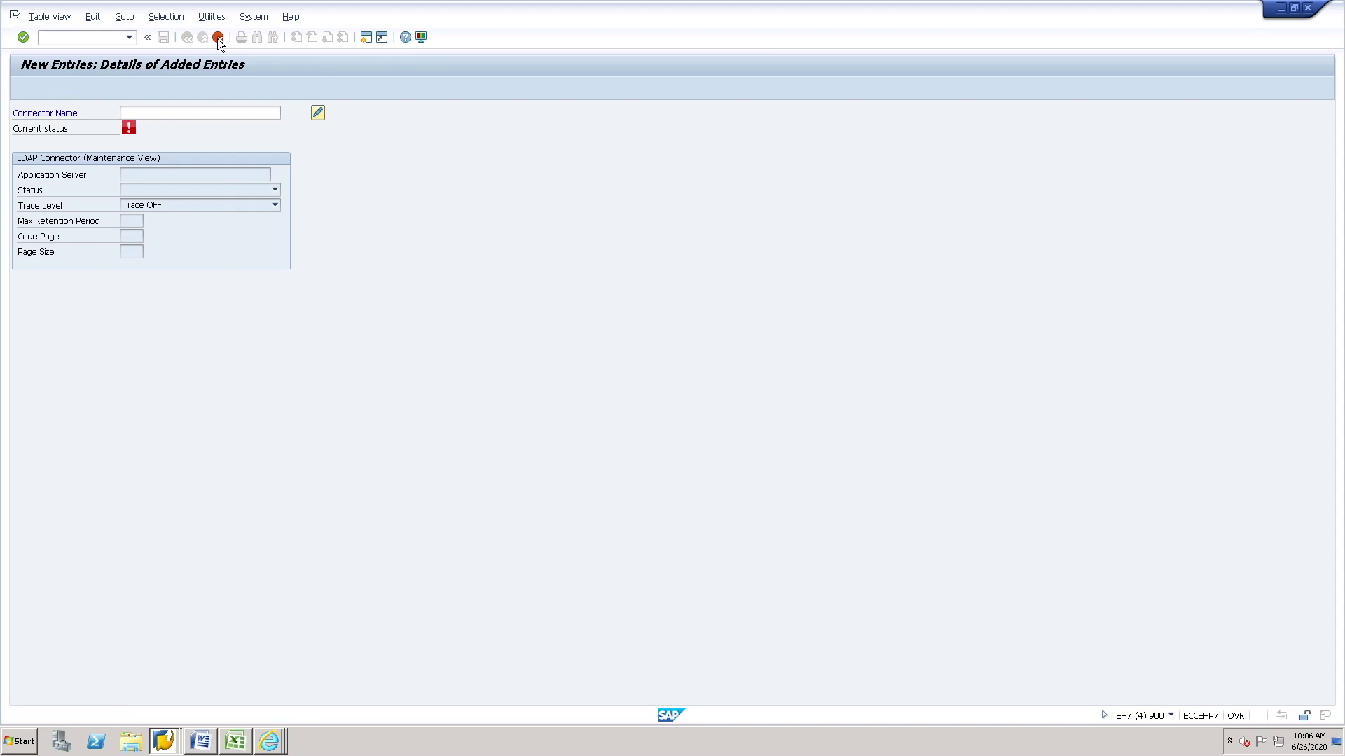
click(219, 38)
click(192, 40)
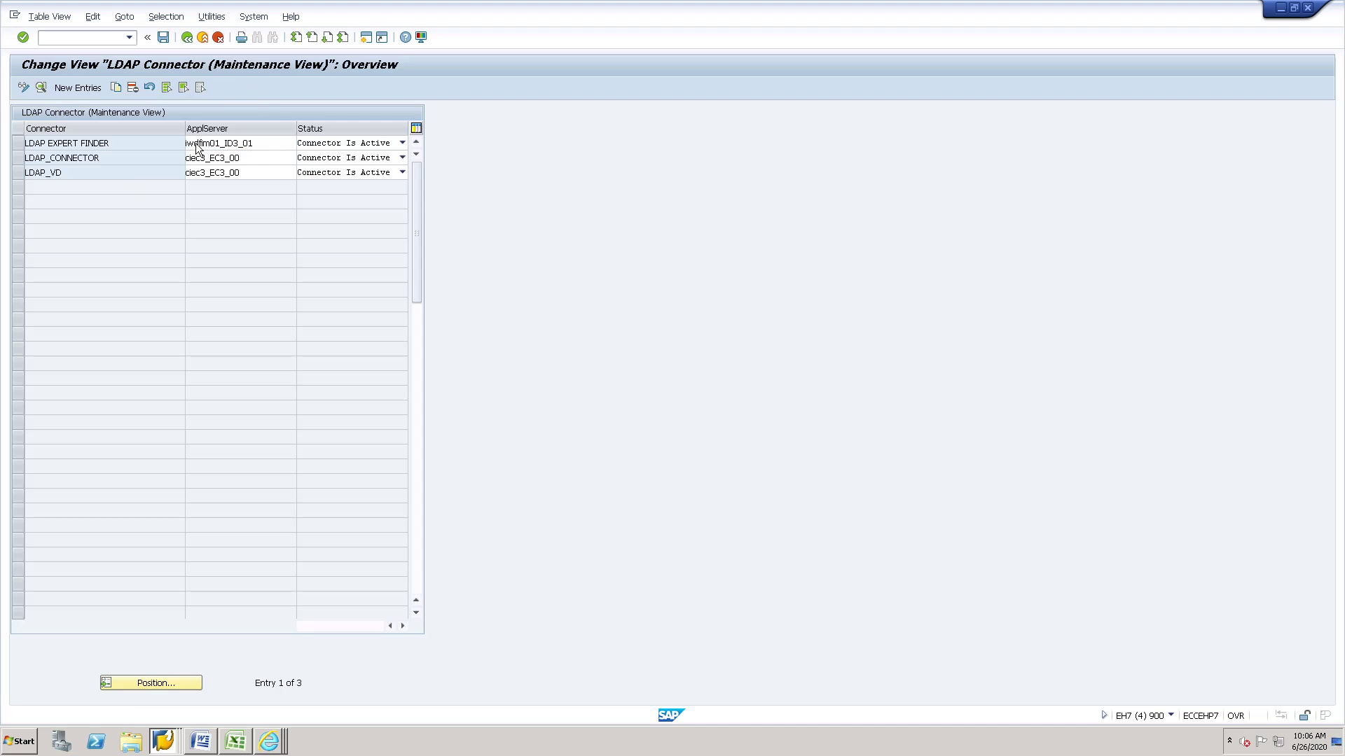
Step: Open the Define LDAP Users activity, view the existing system user's details and the blank new-entry form, and return to the implementation guide
click(119, 618)
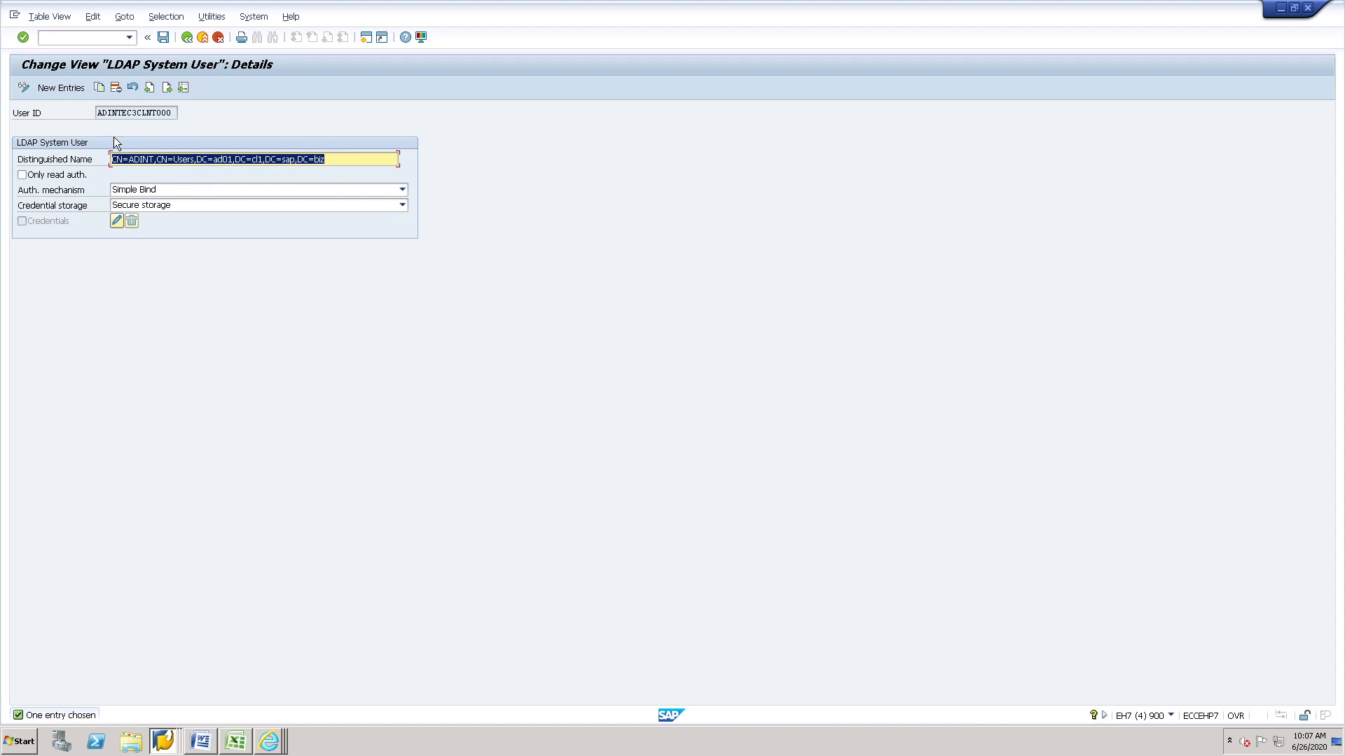
key(Return)
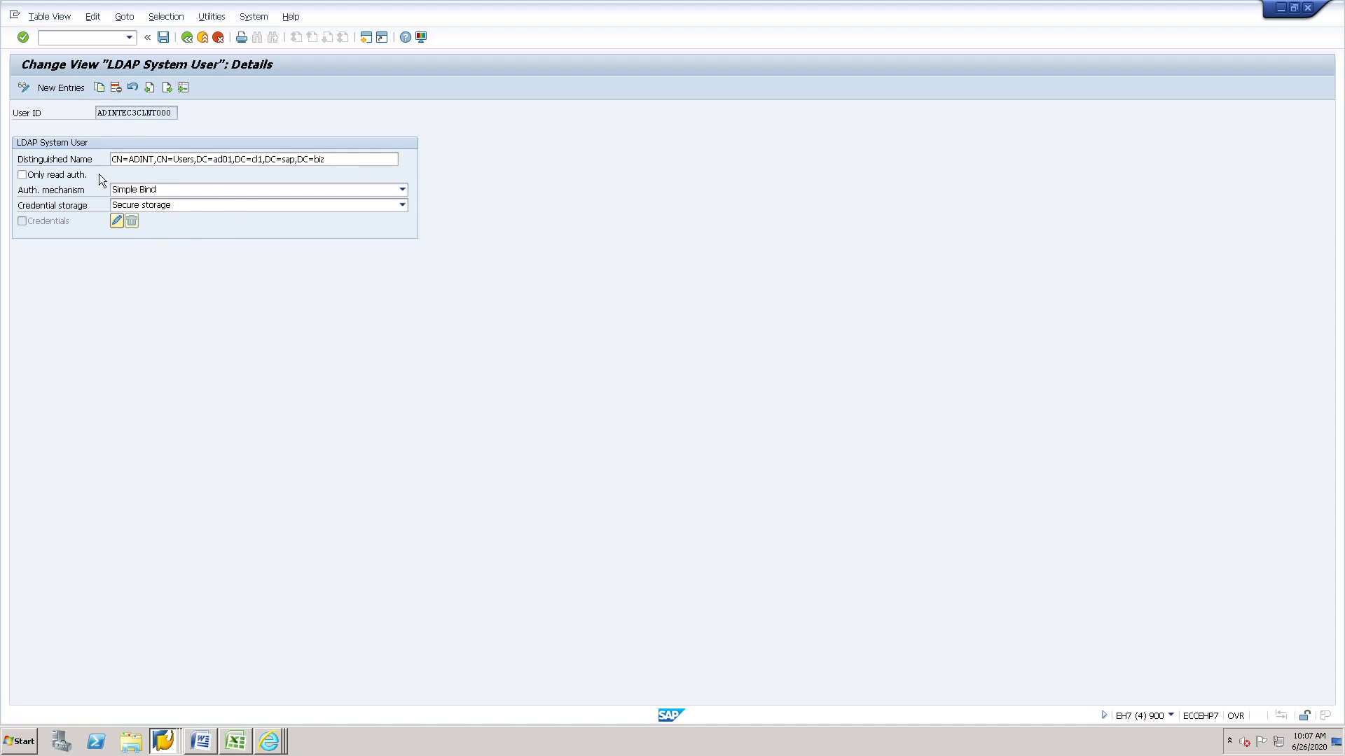
key(F5)
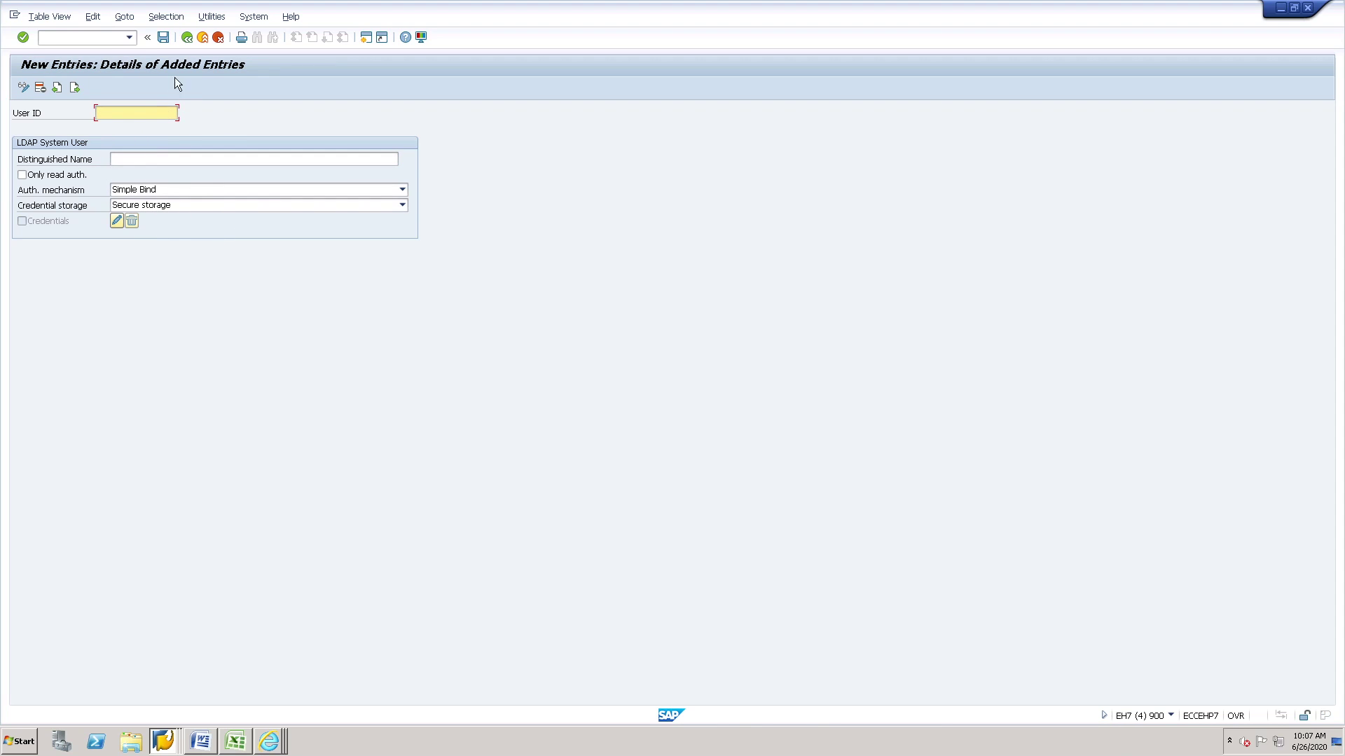
click(188, 38)
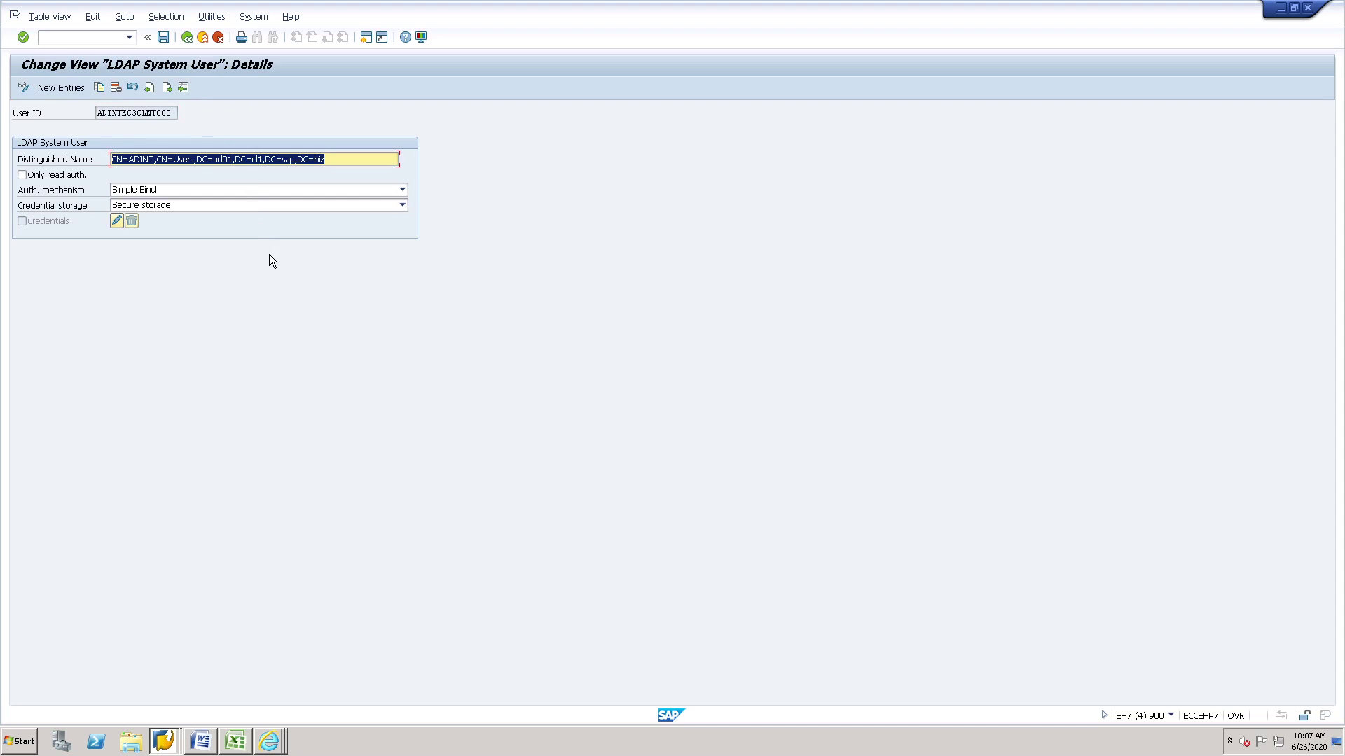
click(219, 40)
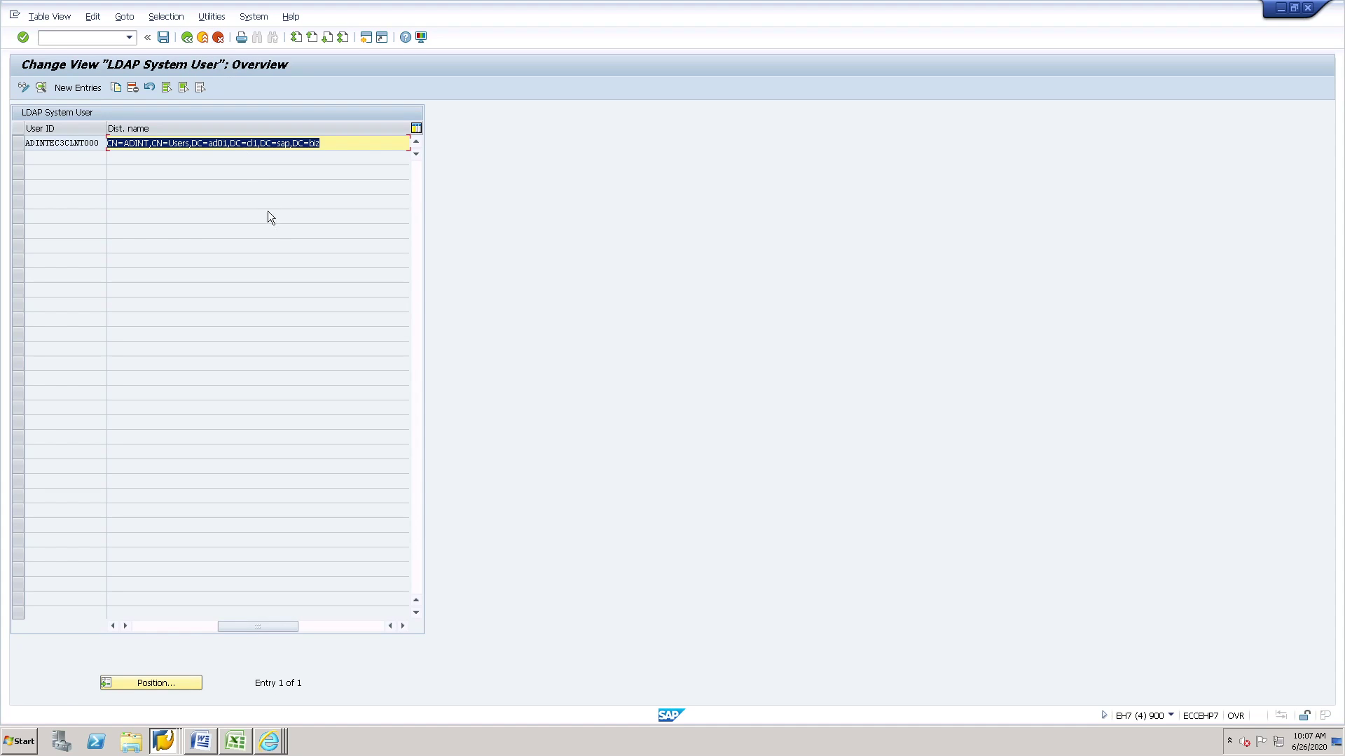
click(186, 38)
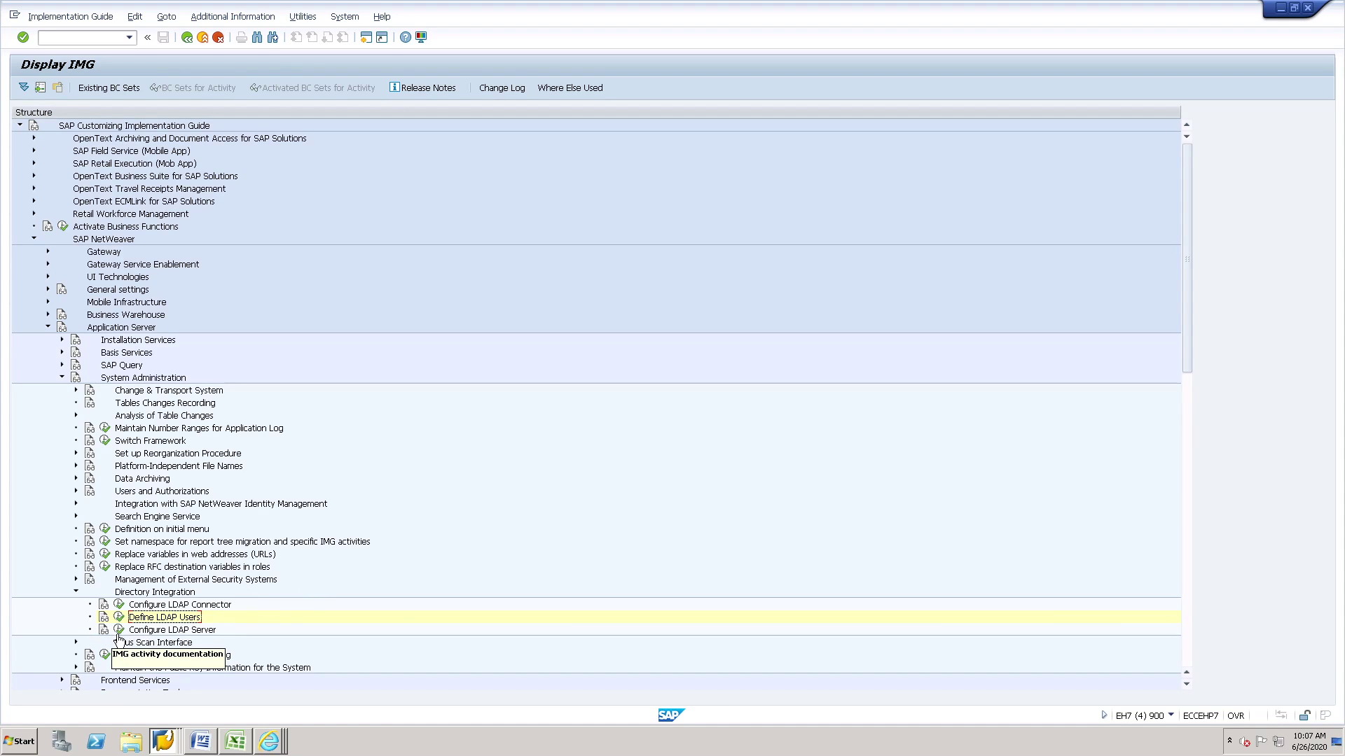
Step: Open the Configure LDAP Server activity and choose to display the locked data
click(165, 619)
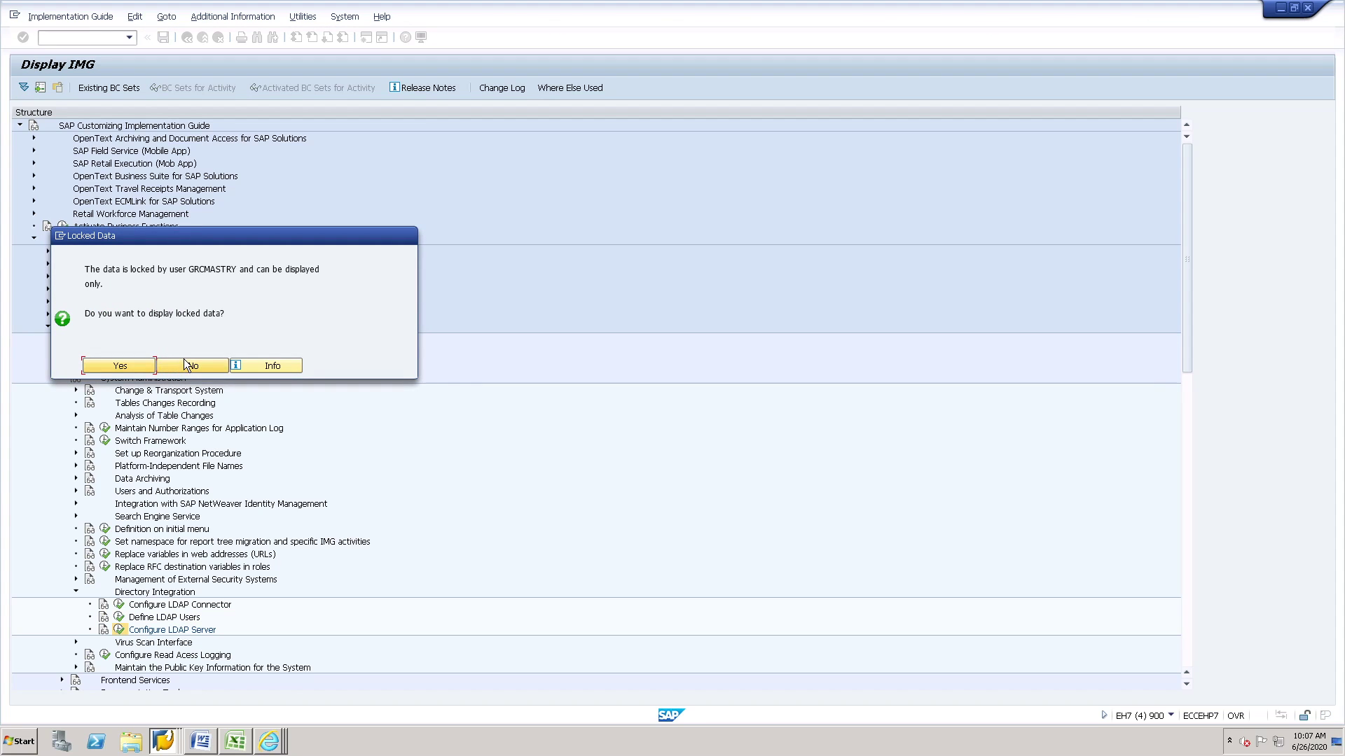
click(132, 366)
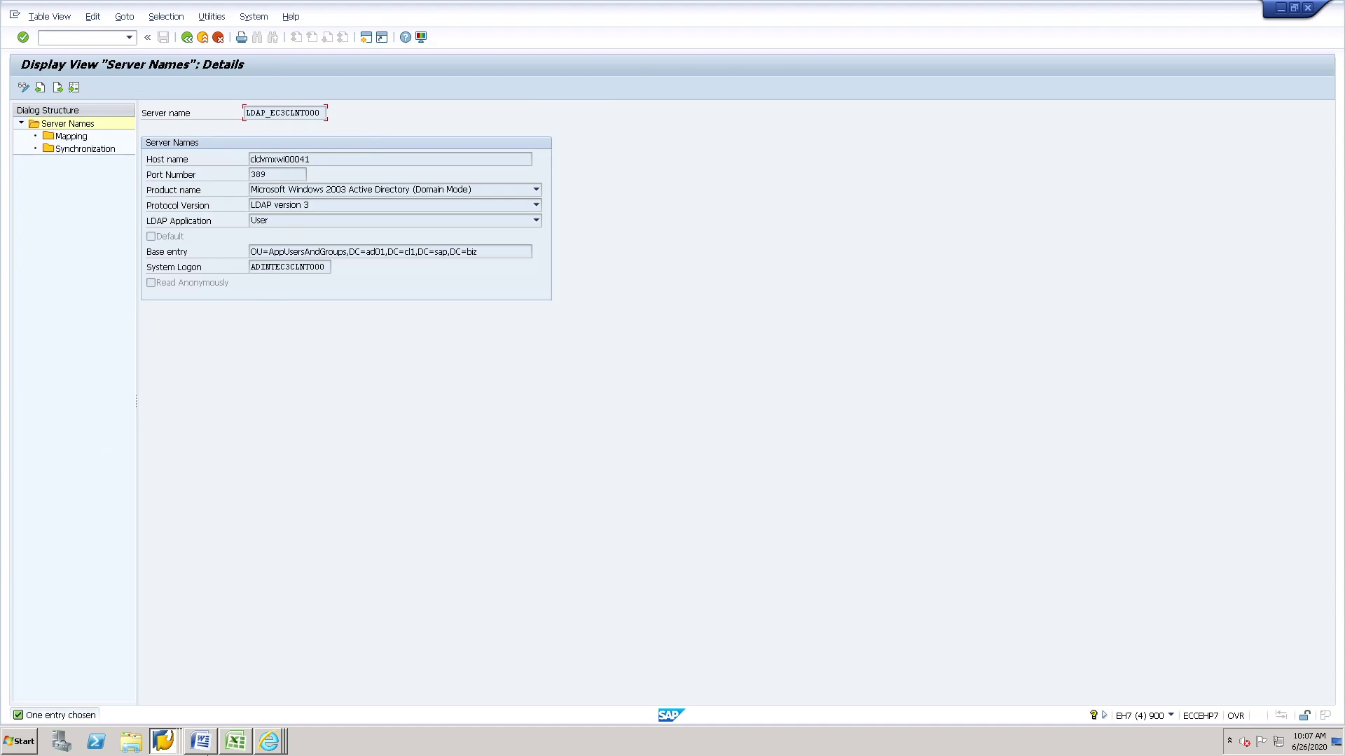
Step: Switch to the Directory Service Connection session and leave the LDAP transaction there
click(165, 743)
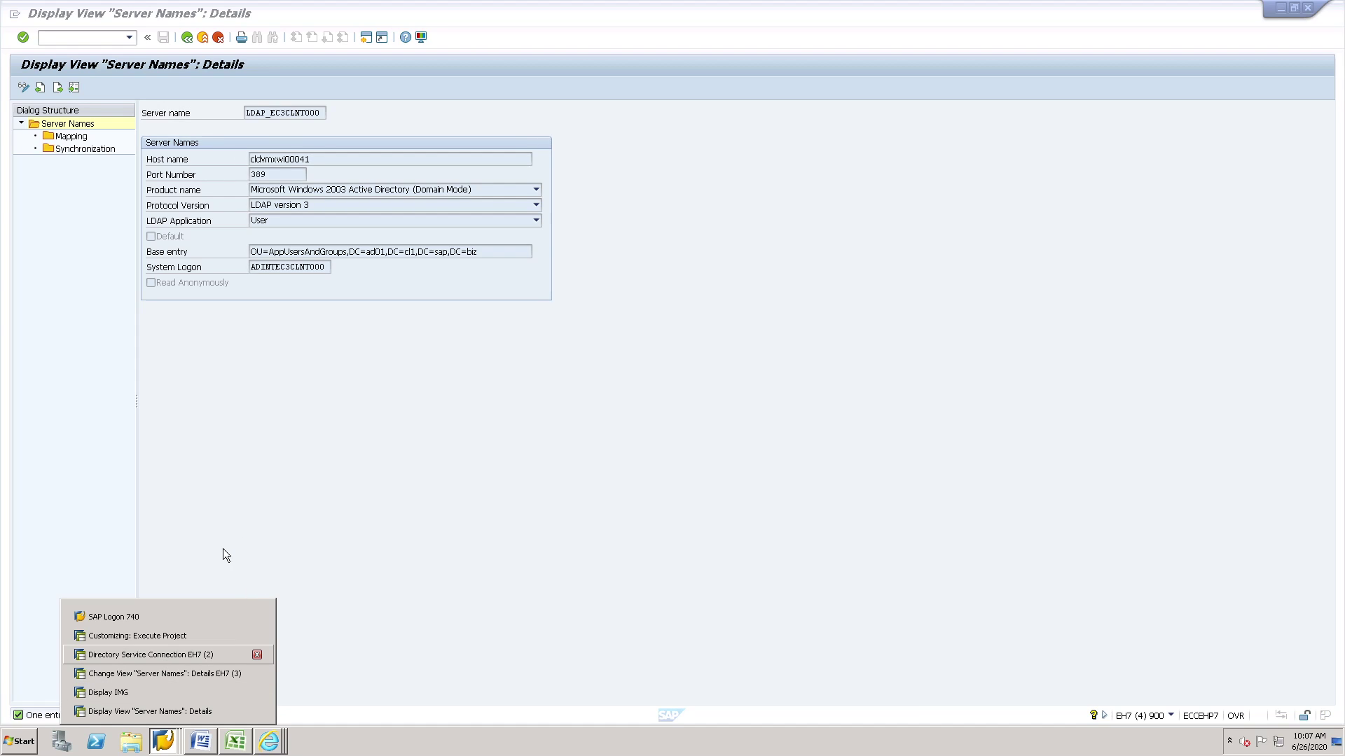
click(151, 655)
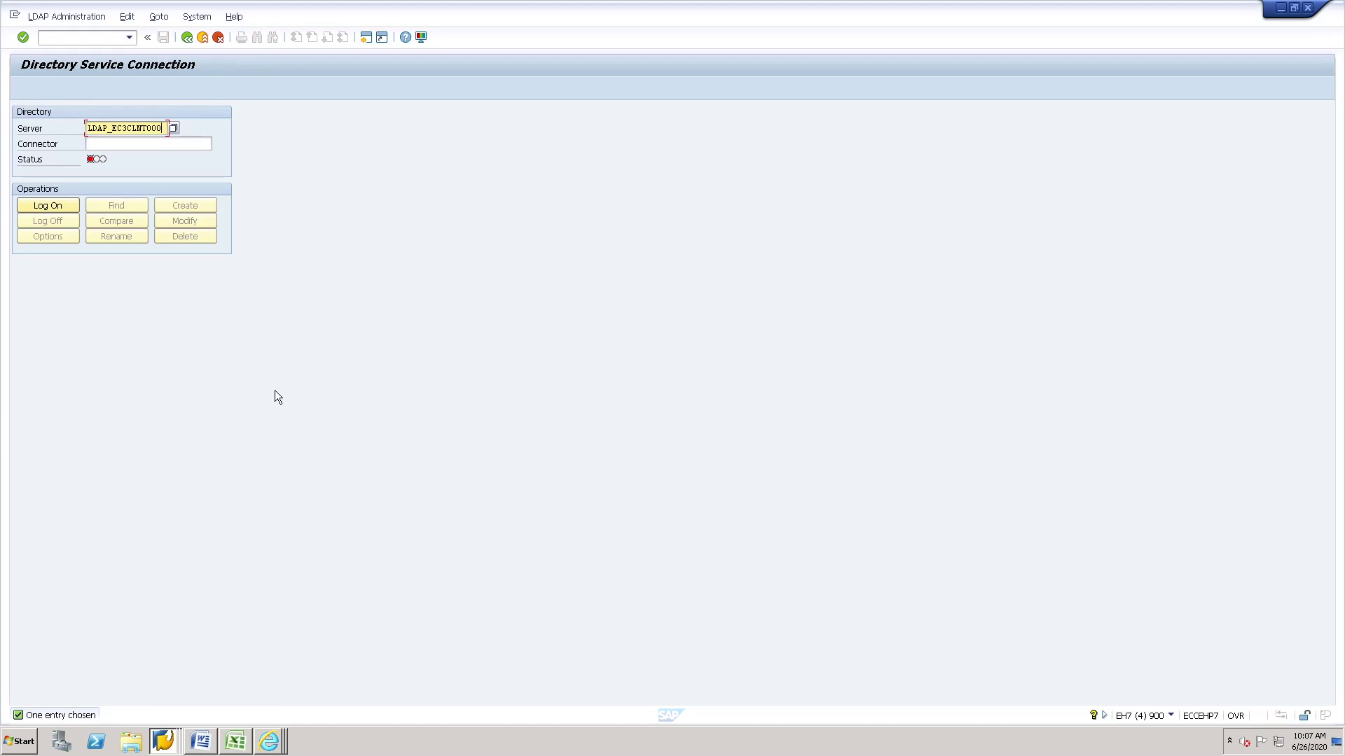
click(187, 38)
Step: Review the LDAP server details in the session open for changes and in the display session, and return to the implementation guide
click(163, 741)
click(168, 746)
click(168, 746)
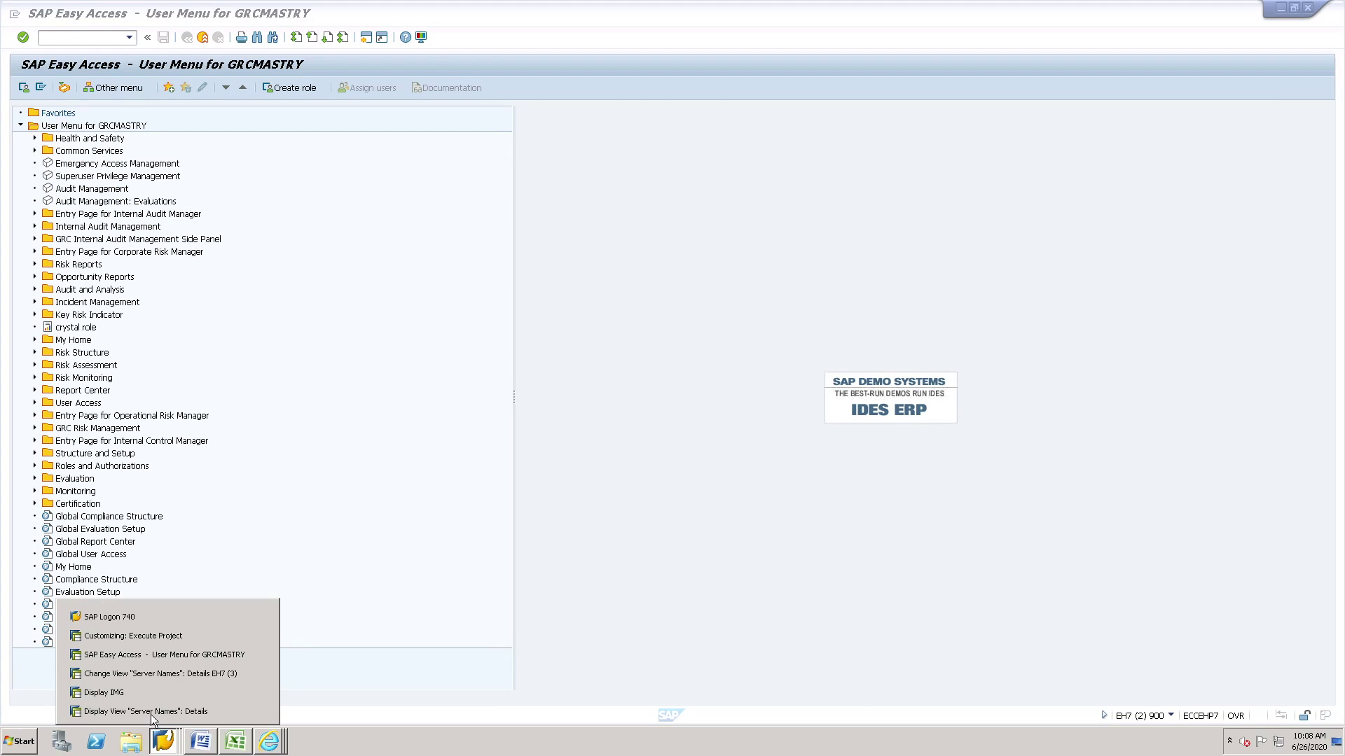
click(161, 673)
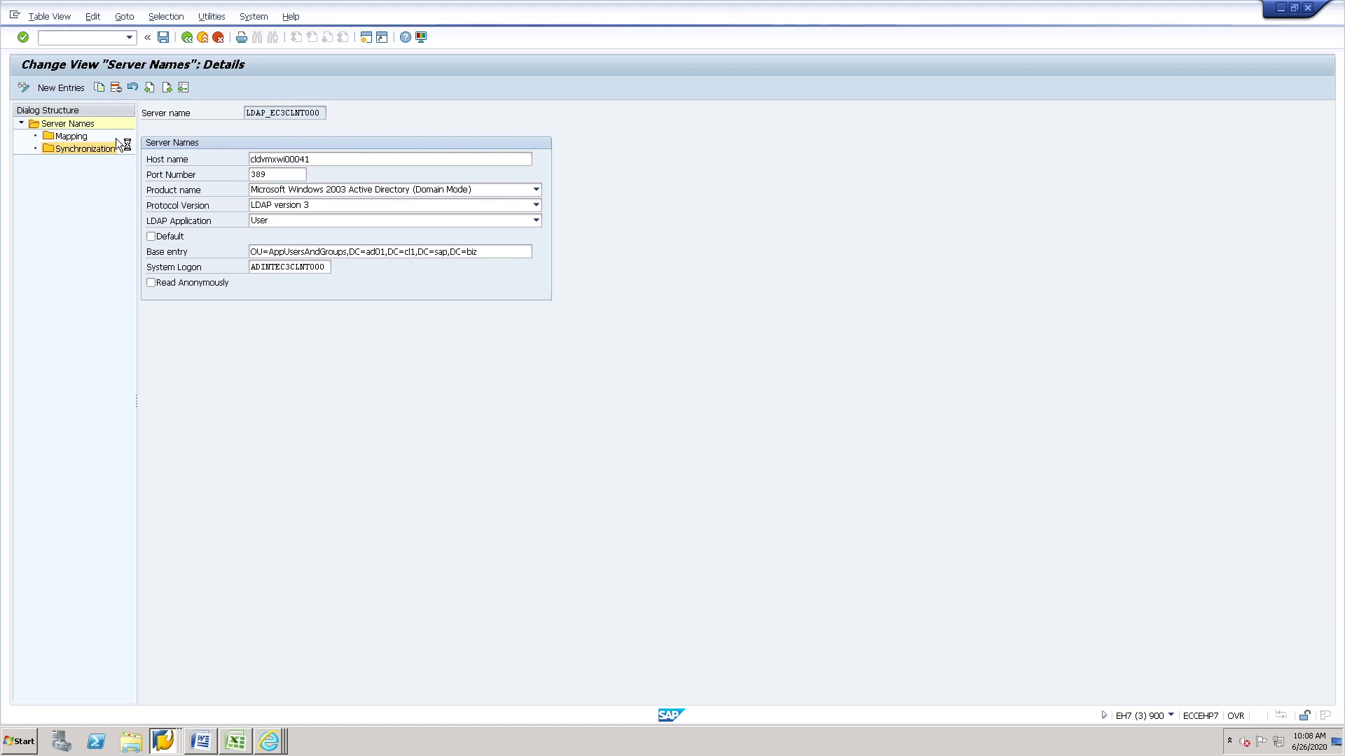
click(161, 744)
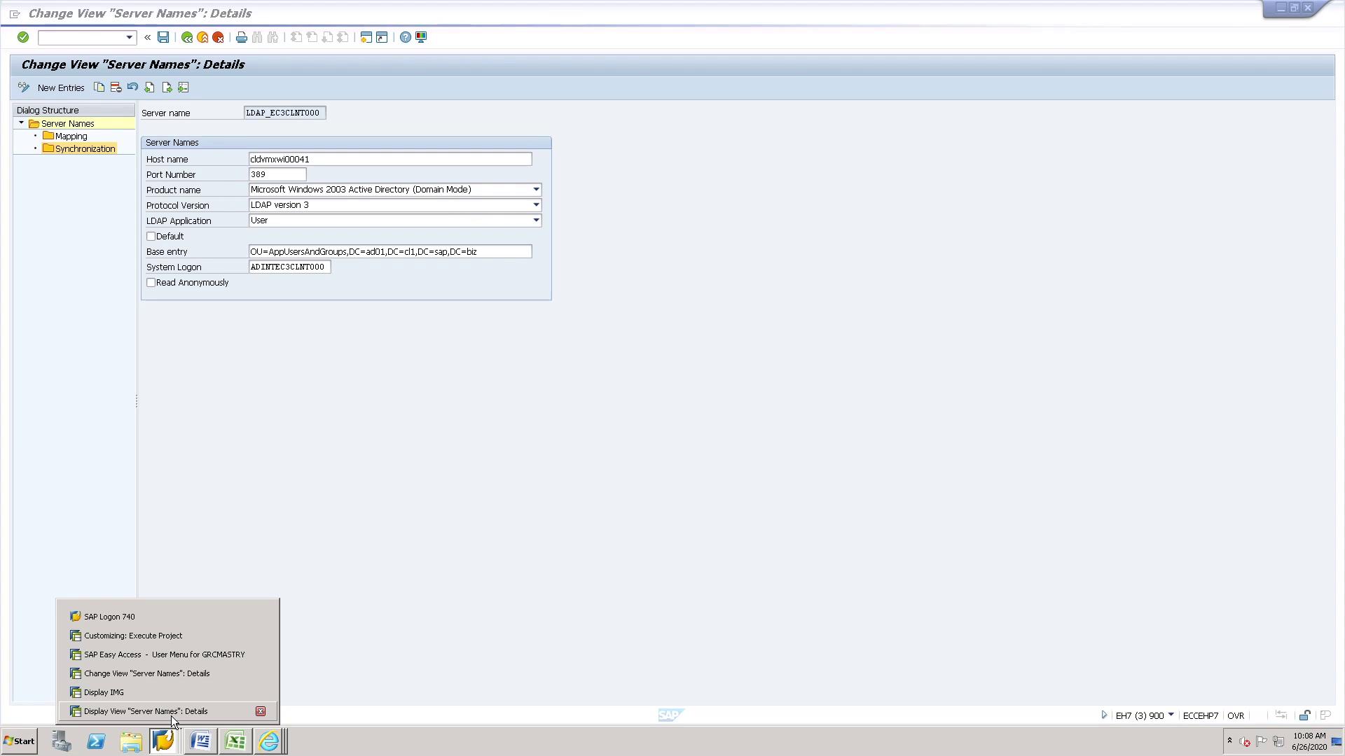
click(171, 716)
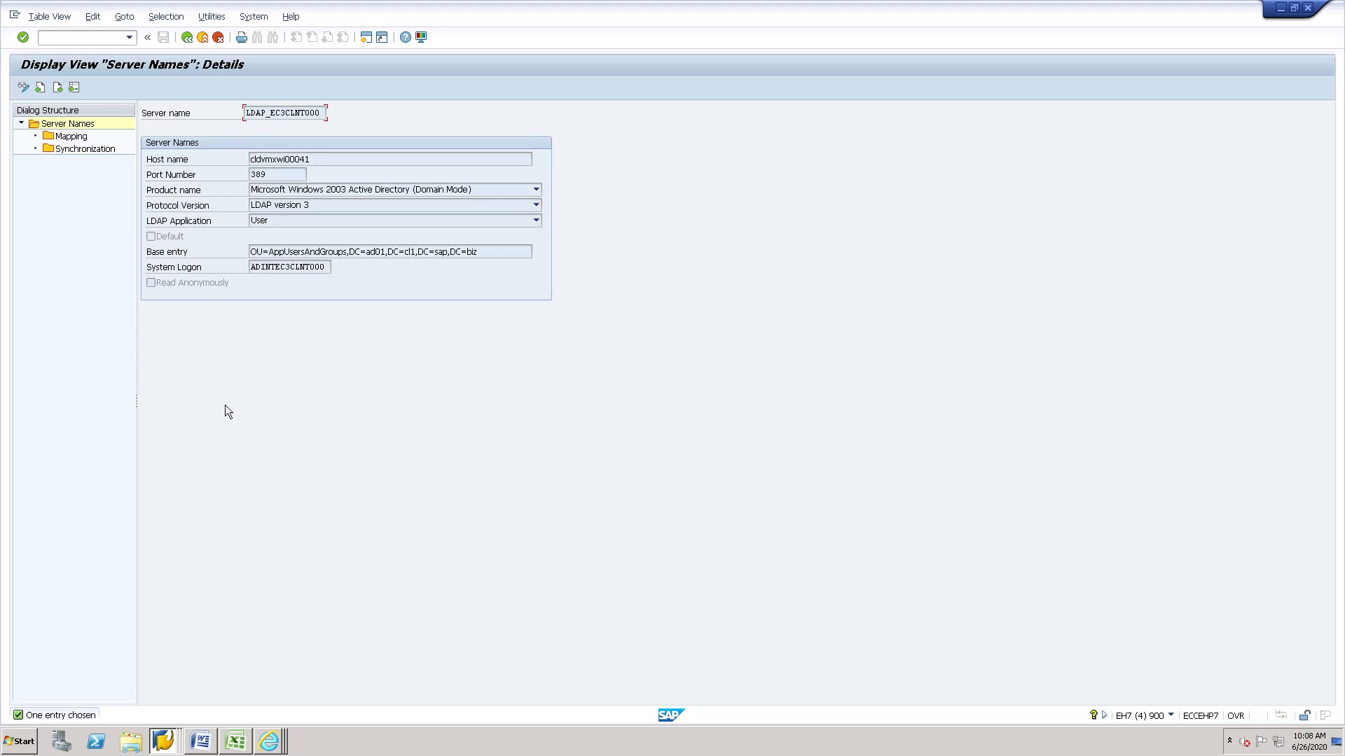
click(187, 38)
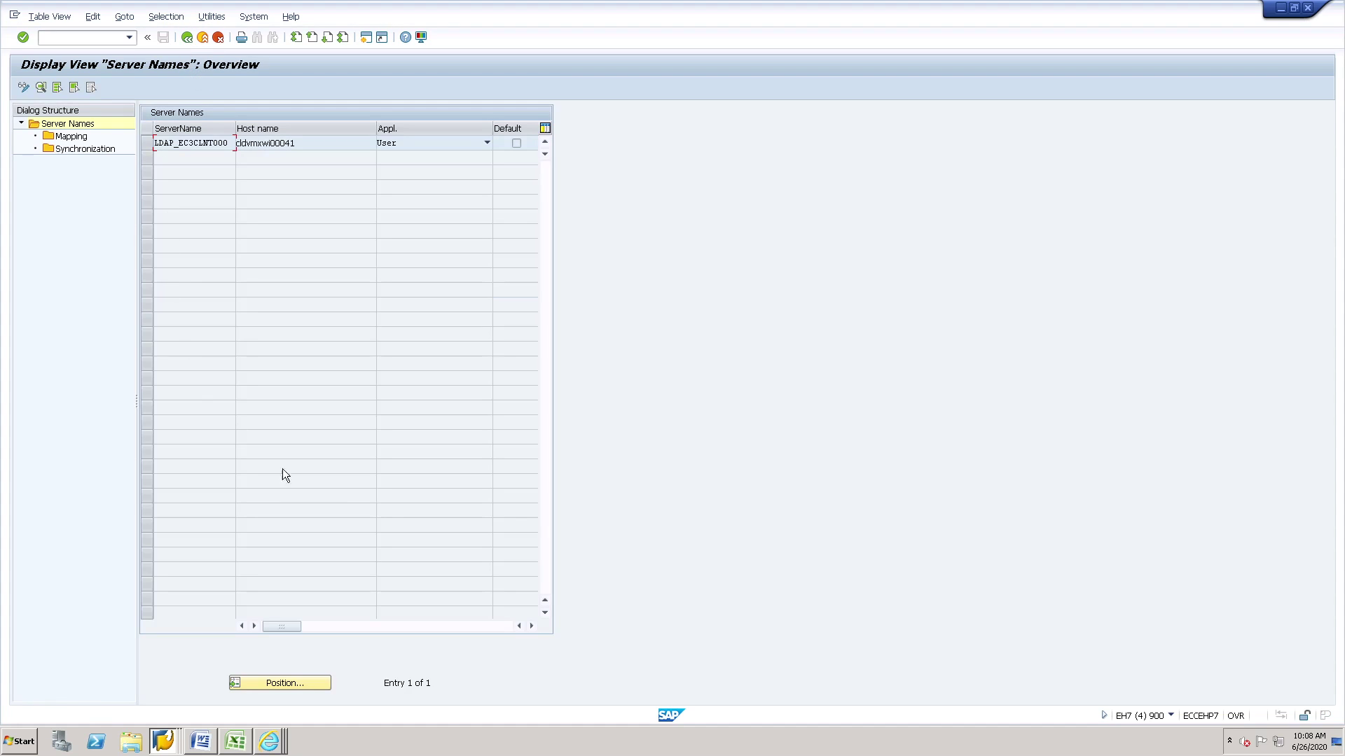
click(187, 37)
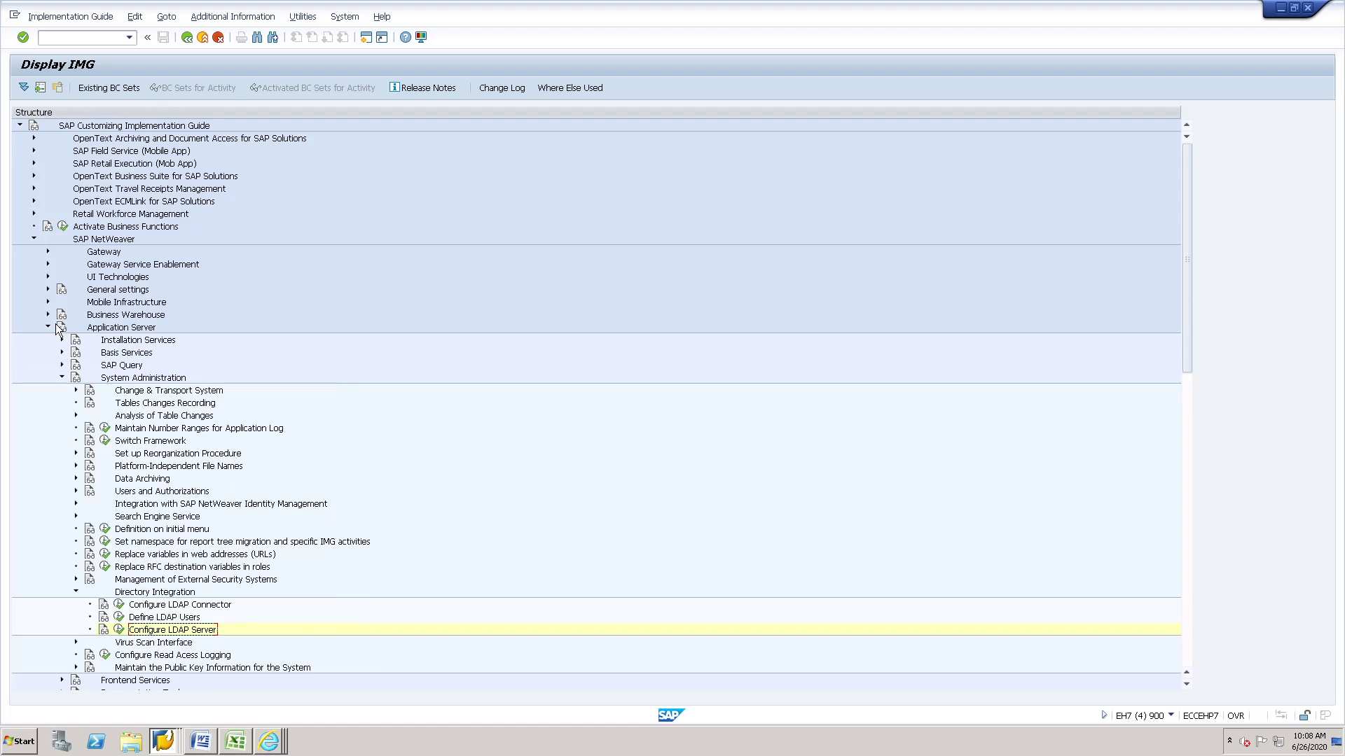
Step: Collapse SAP NetWeaver and expand Governance, Risk and Compliance, Common Component Settings and Integration Framework in the implementation guide
click(33, 240)
scroll(176, 519, down, 2)
scroll(174, 541, down, 2)
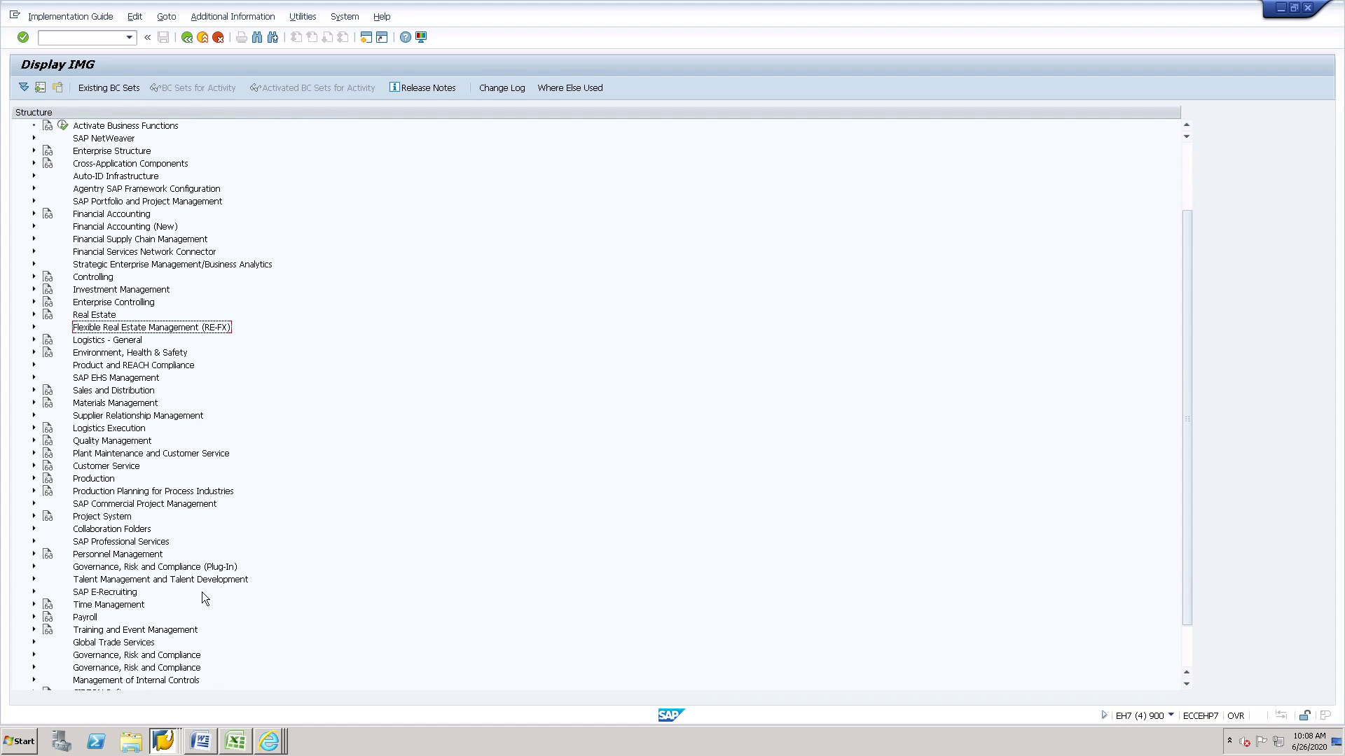
scroll(214, 640, down, 1)
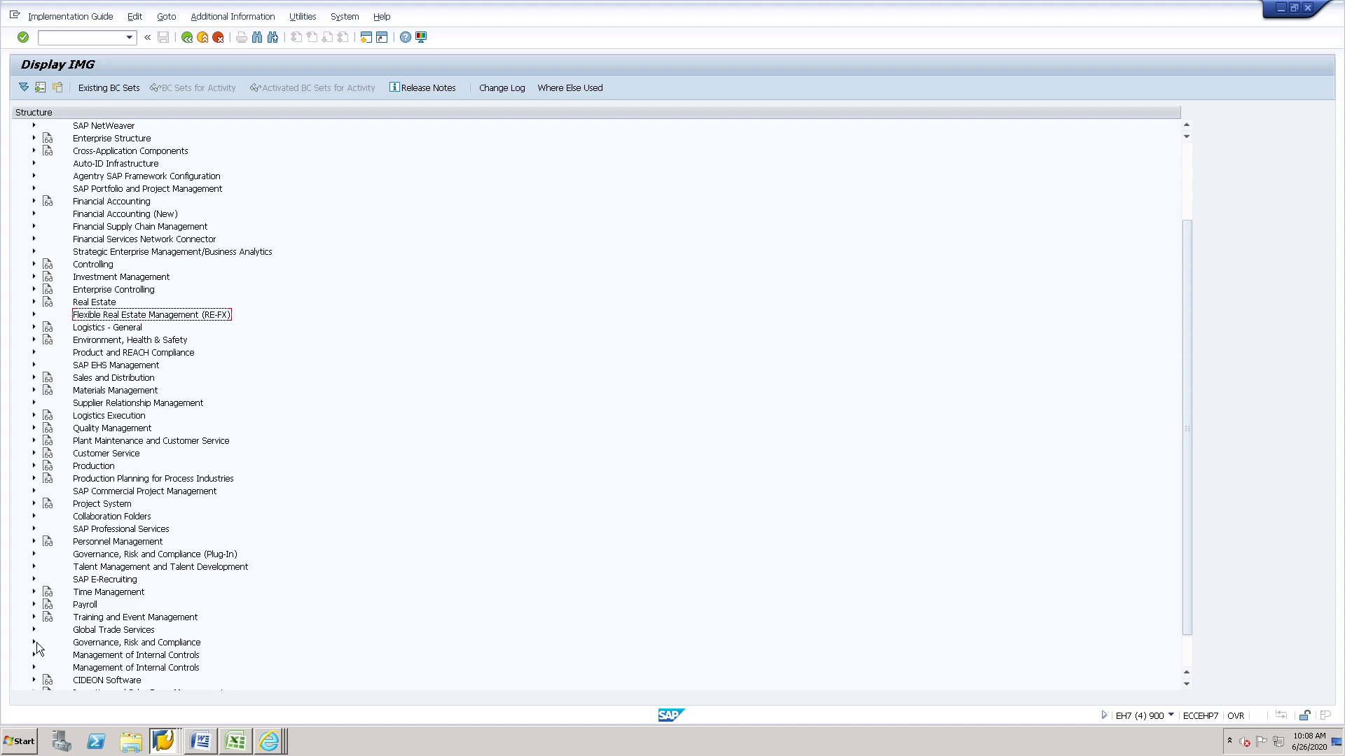
scroll(36, 642, down, 1)
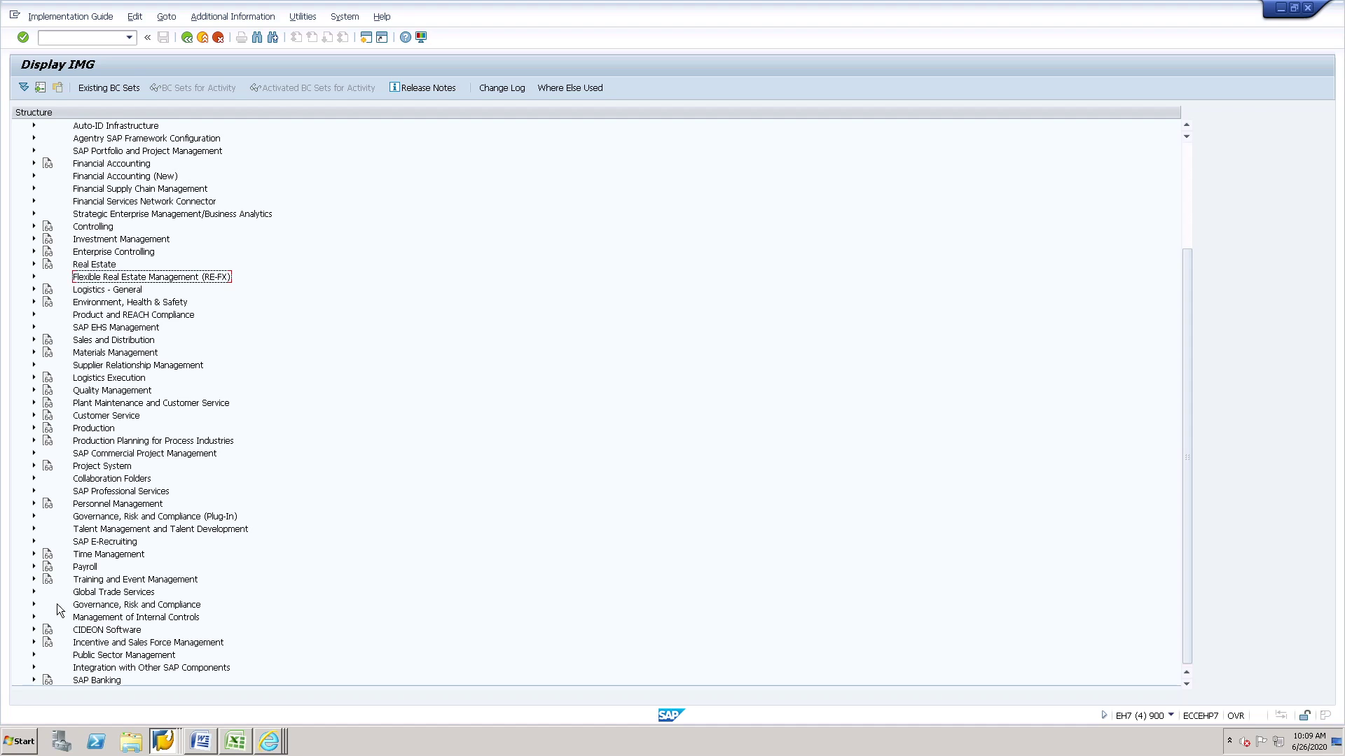
click(34, 605)
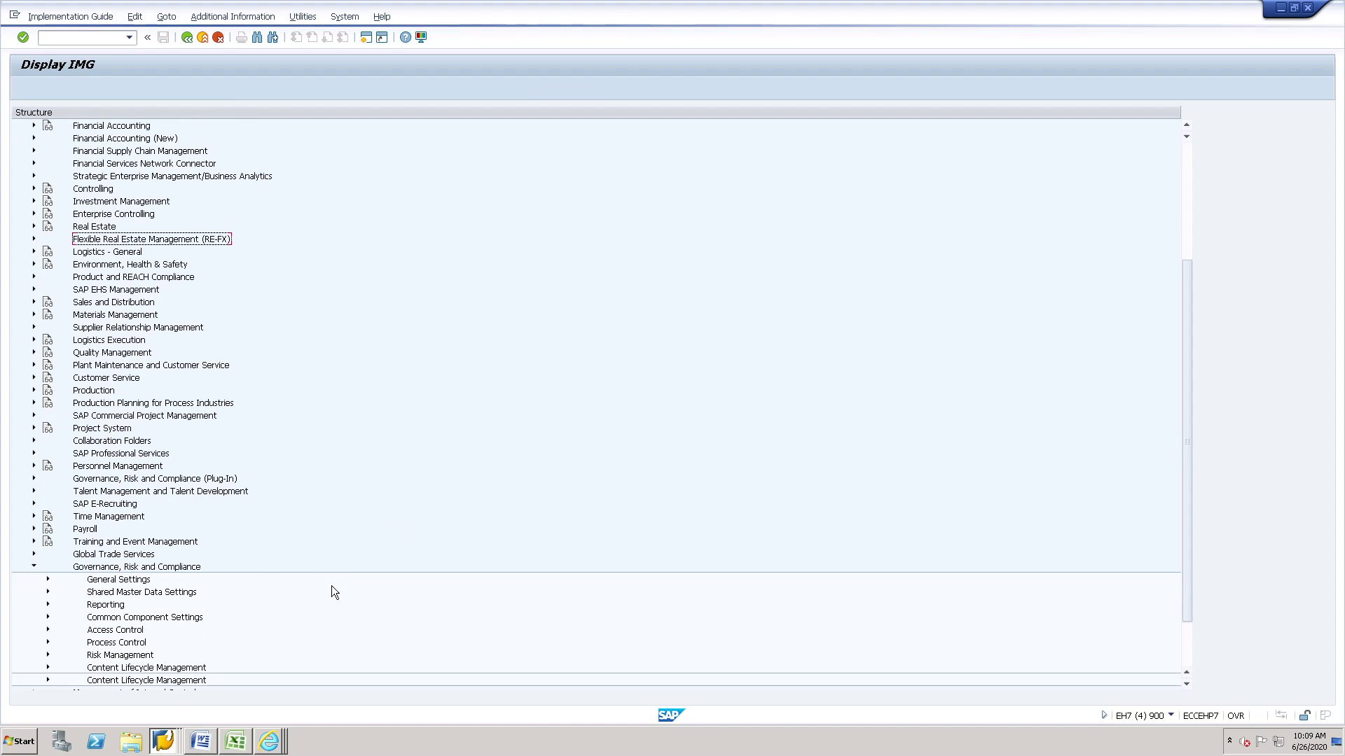
scroll(174, 644, down, 2)
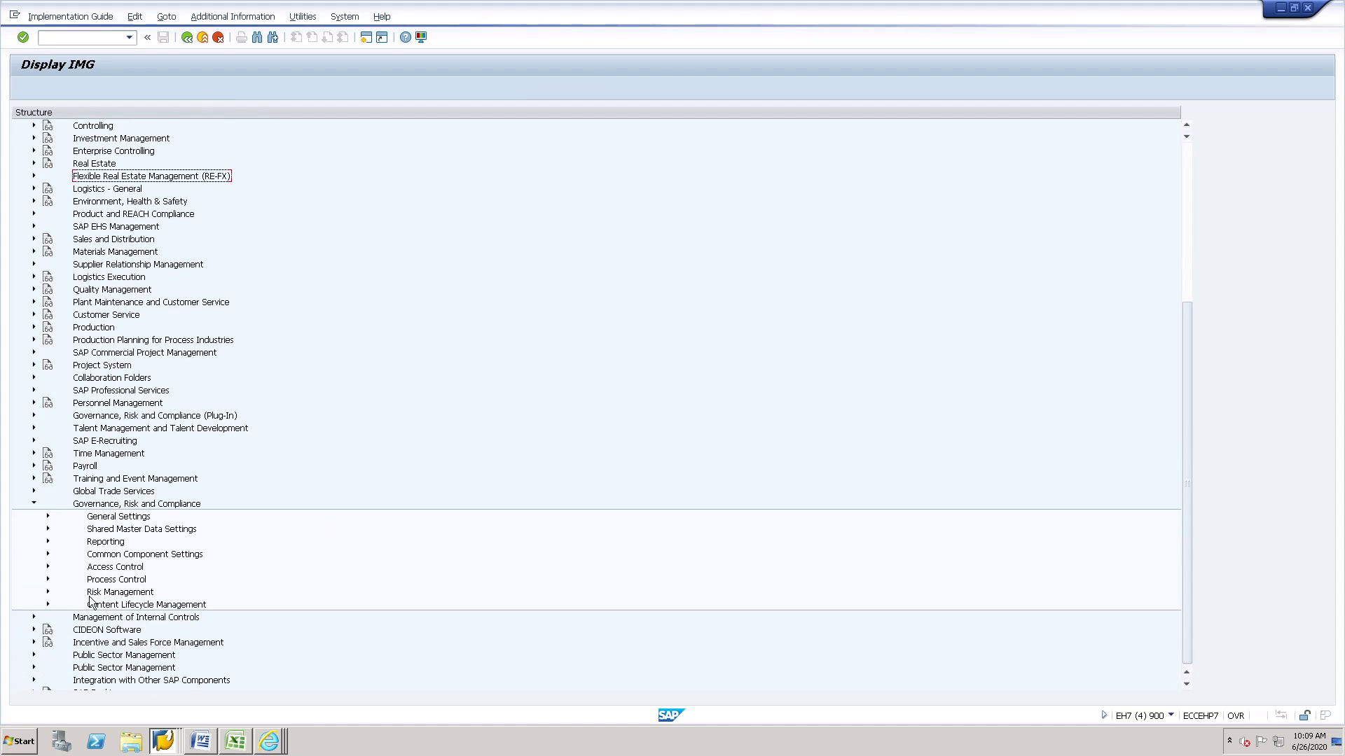
click(48, 554)
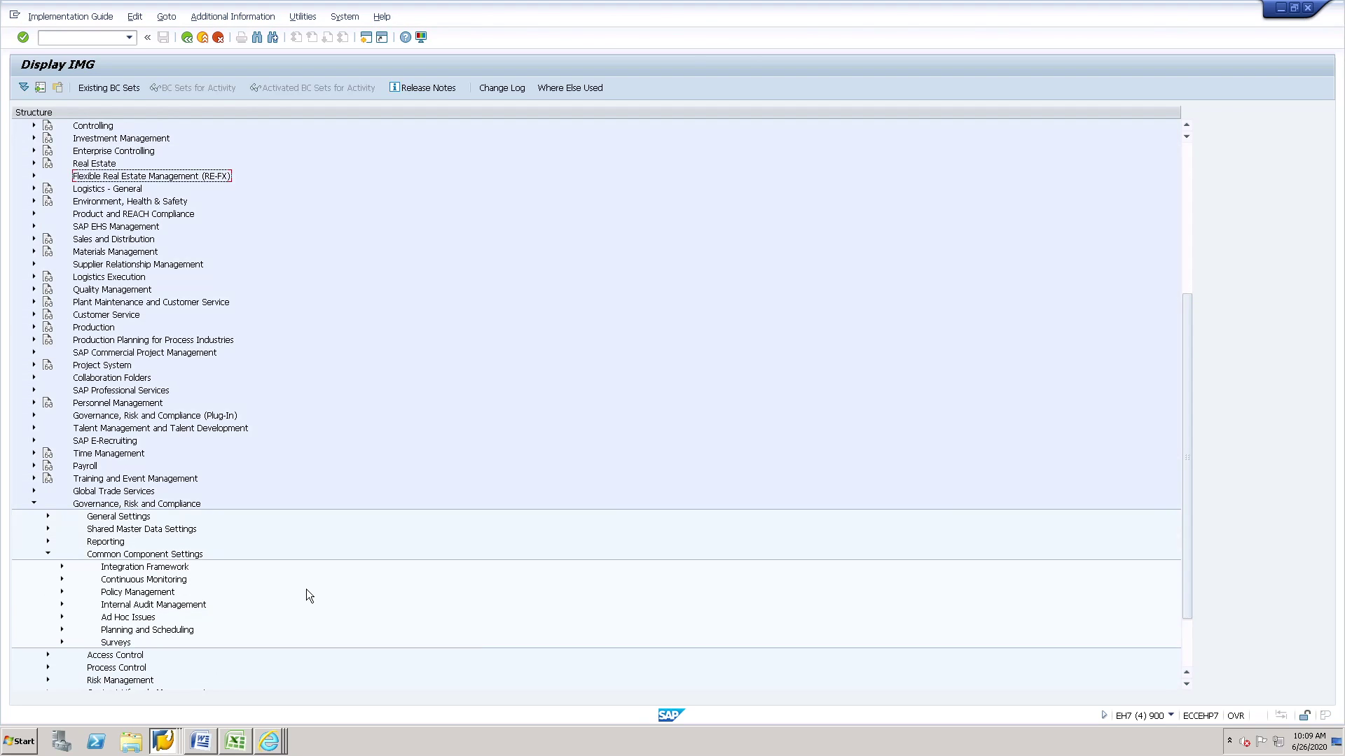
click(61, 566)
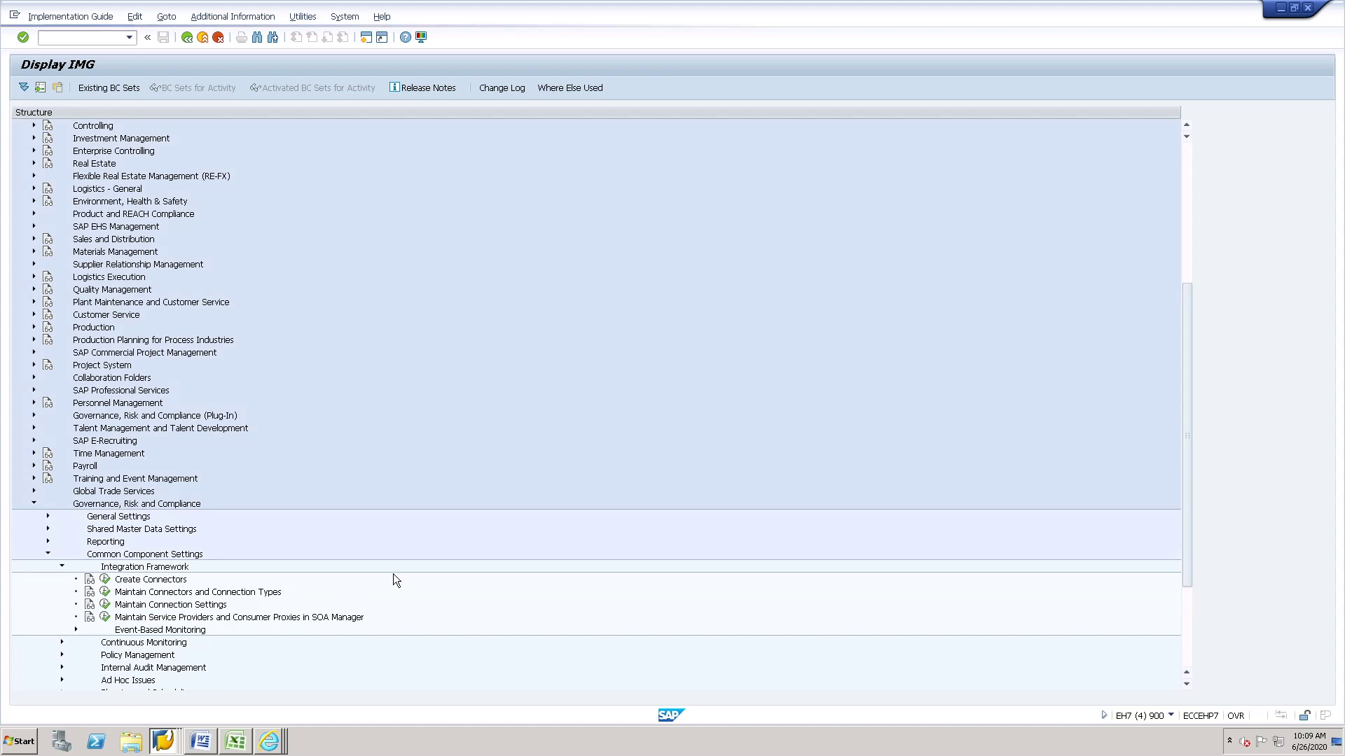
Step: Open Maintain Connectors and Connection Types, highlight the LDAP connection type in the overview, and return to the implementation guide
scroll(393, 573, down, 1)
scroll(159, 560, down, 1)
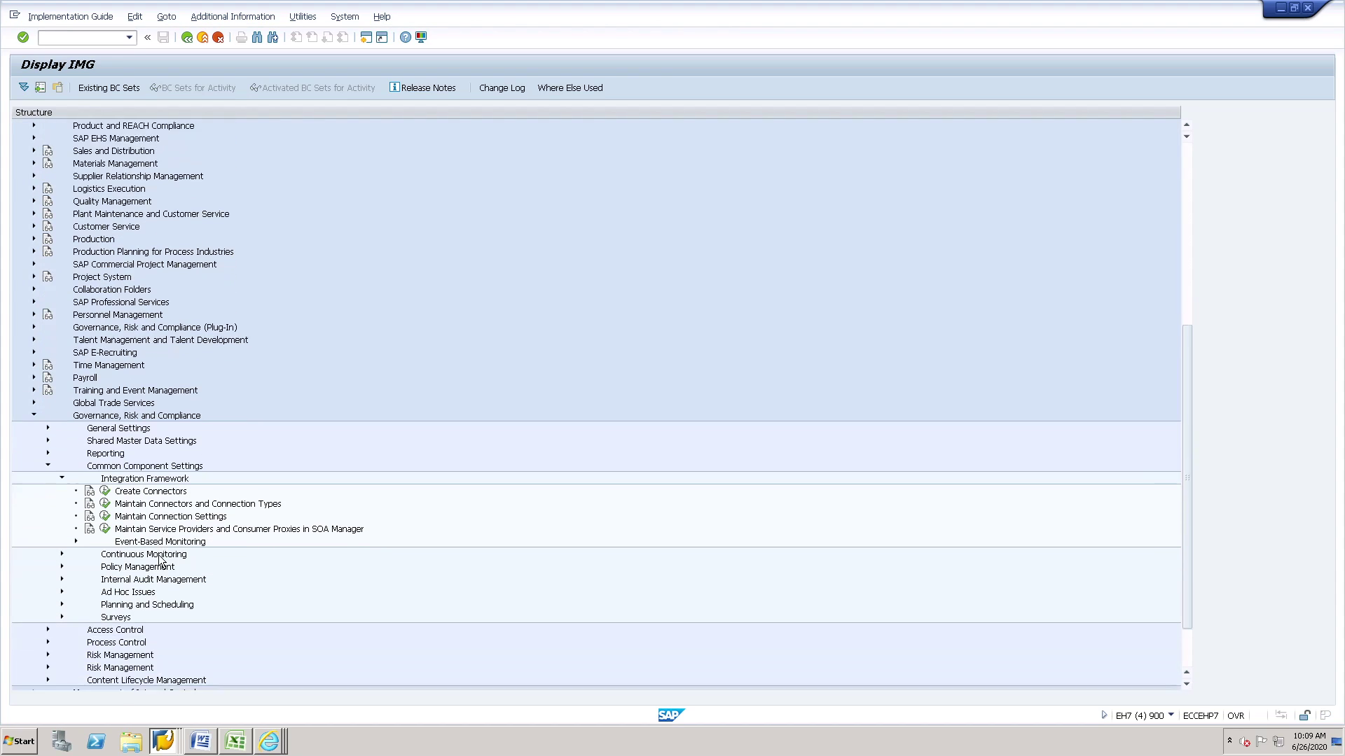
scroll(159, 561, down, 2)
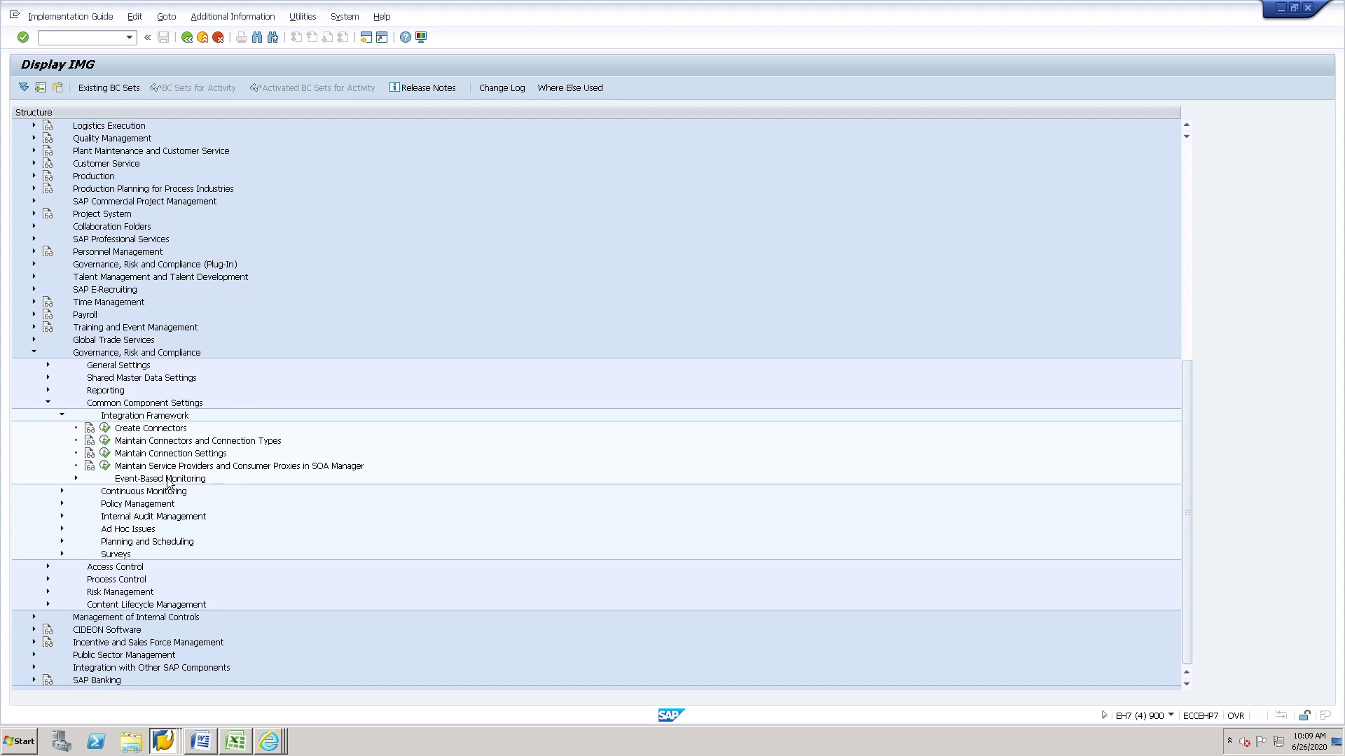
click(105, 441)
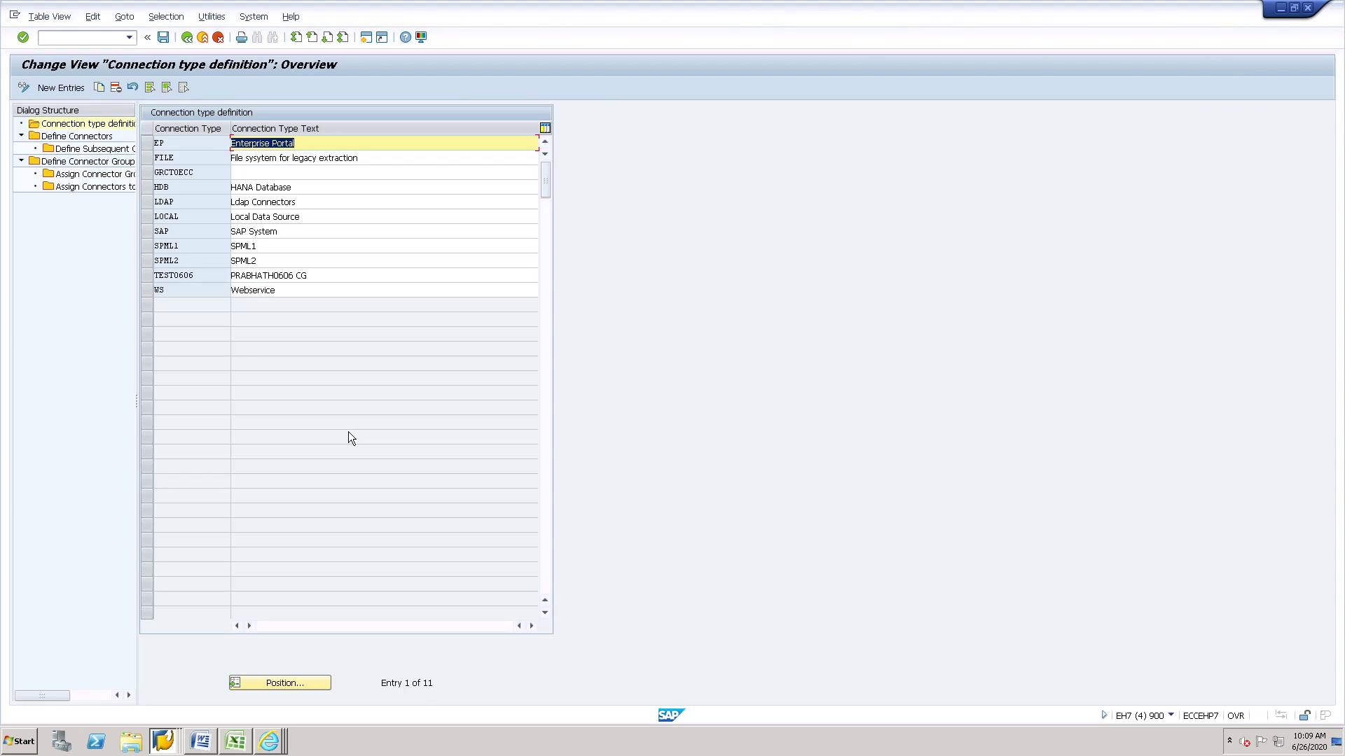
double_click(176, 203)
click(199, 202)
key(shift+Home)
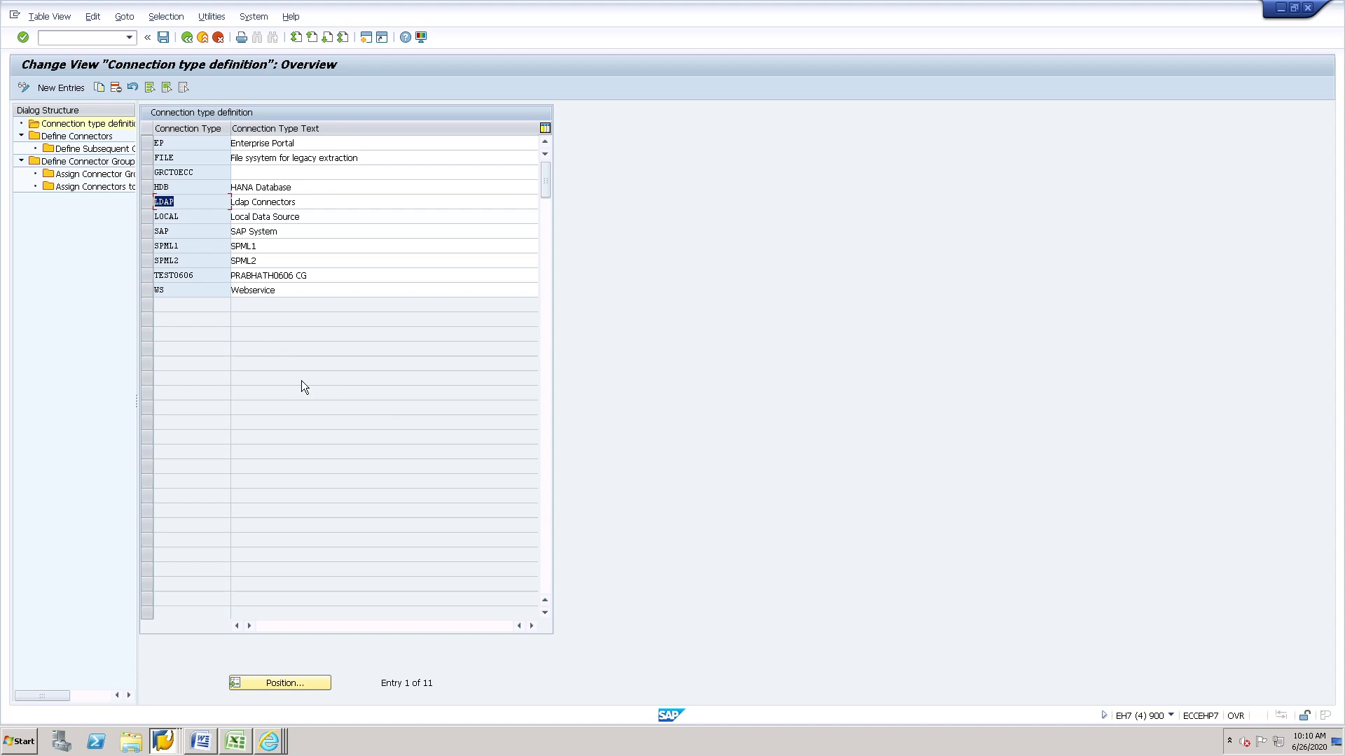
double_click(350, 238)
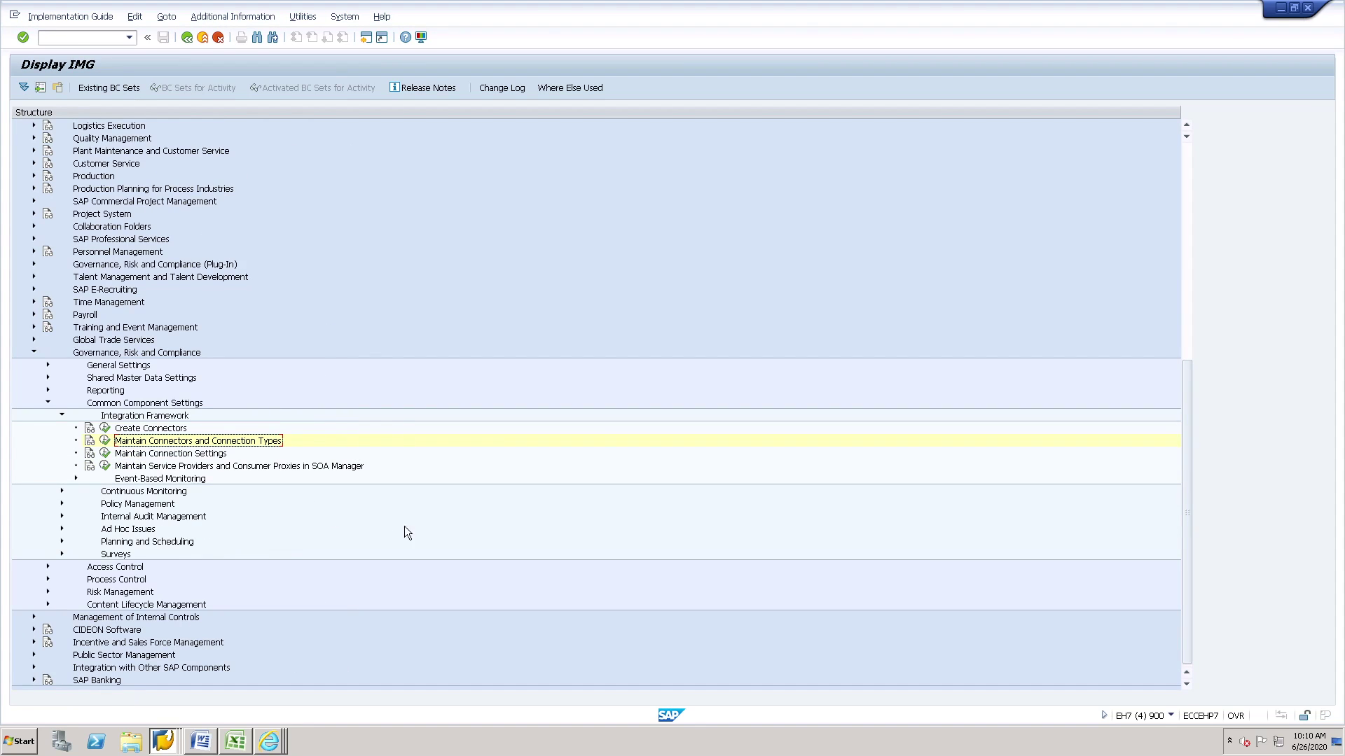
Step: Open Maintain Connection Settings, view the available integration scenarios, and cancel the work area entry without choosing one
click(105, 454)
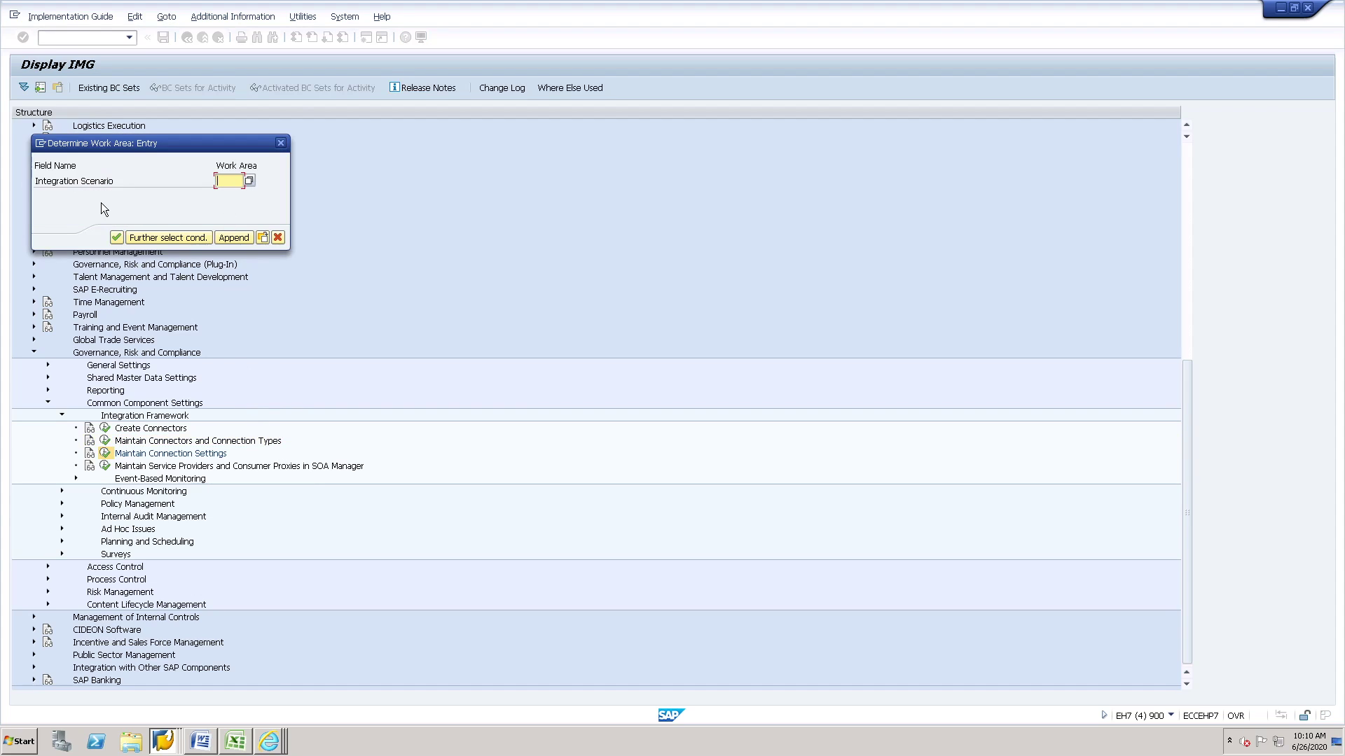
click(249, 181)
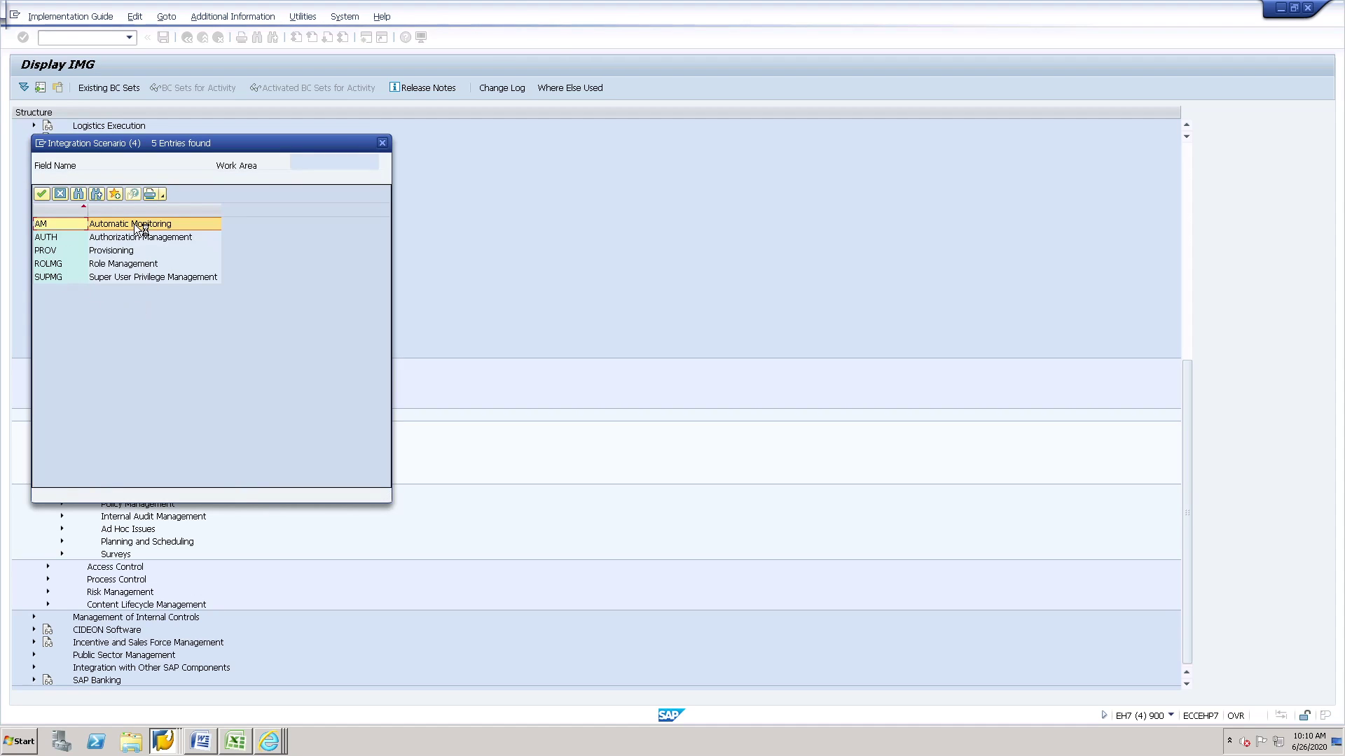
double_click(134, 224)
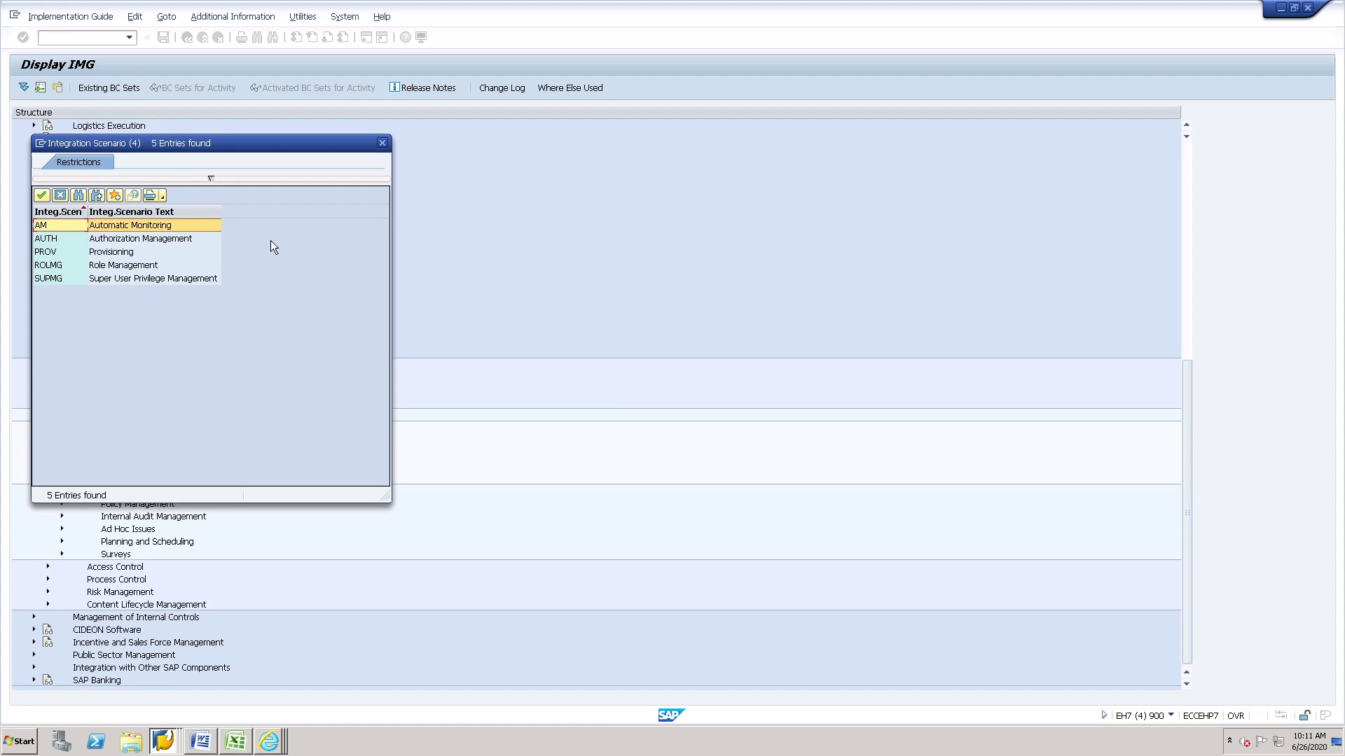
click(384, 144)
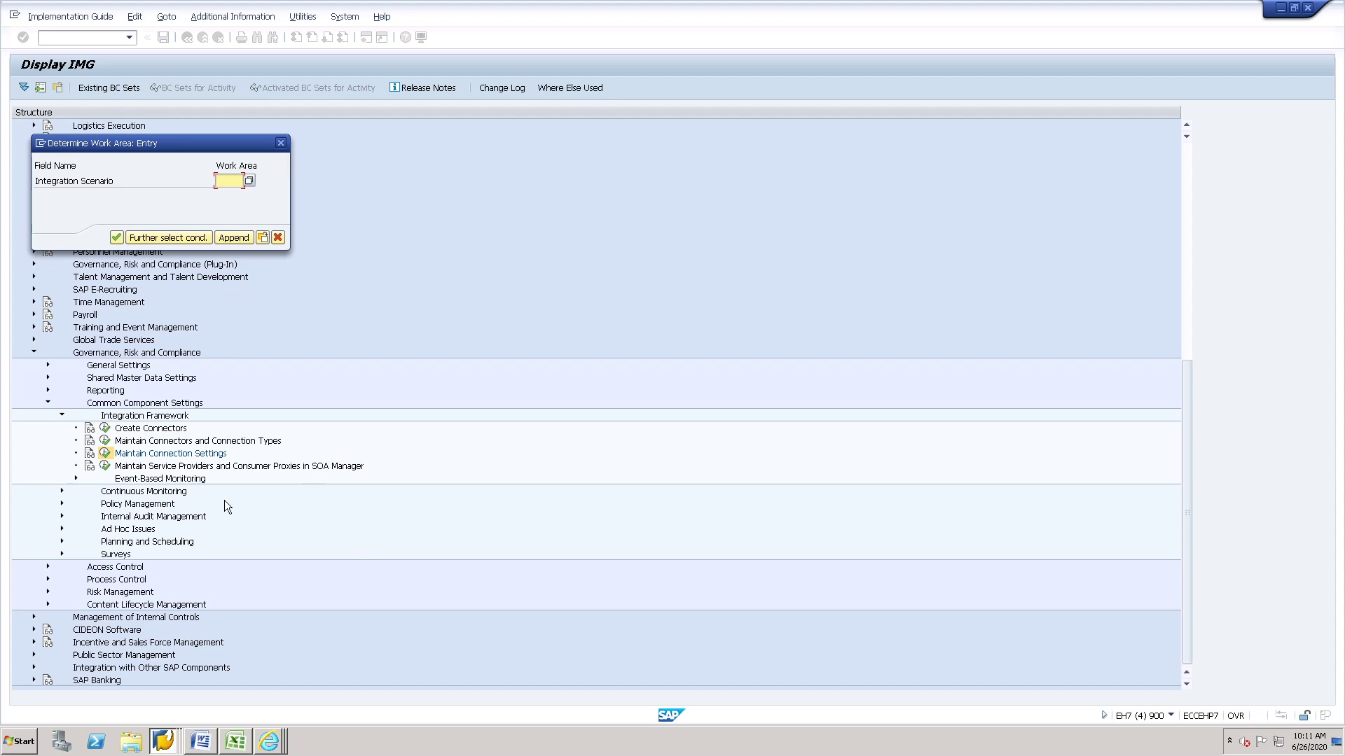
key(Escape)
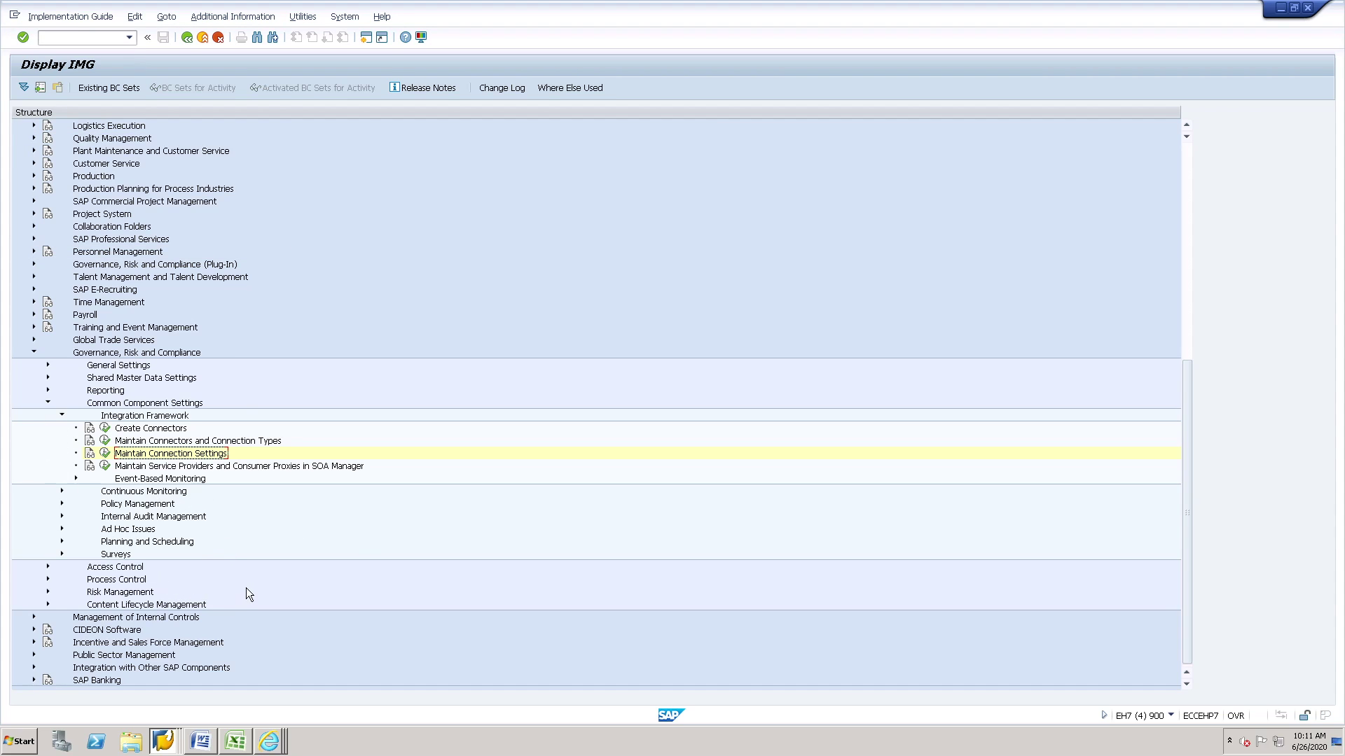
Step: Open Maintain Data Sources Configuration under Access Control, view the blank user search data source entry, and select User Detail Data Sources
click(48, 566)
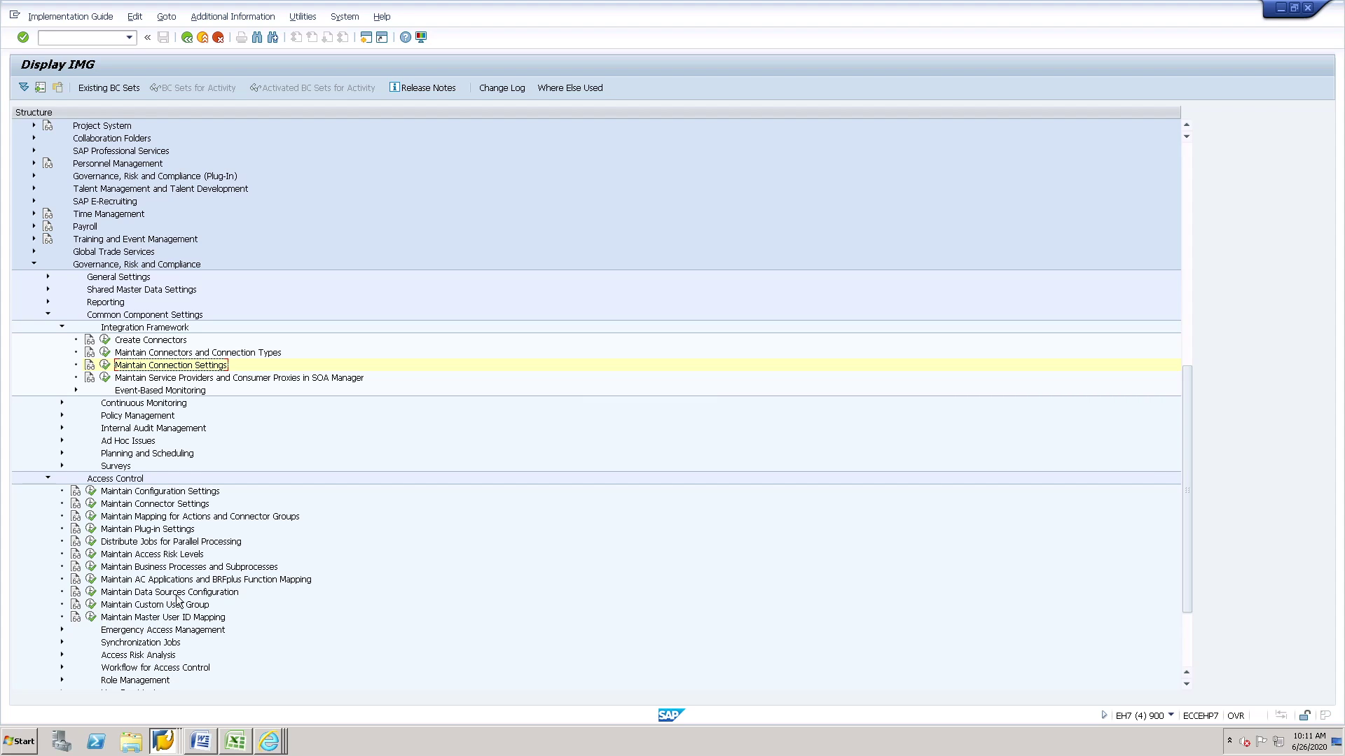
click(95, 595)
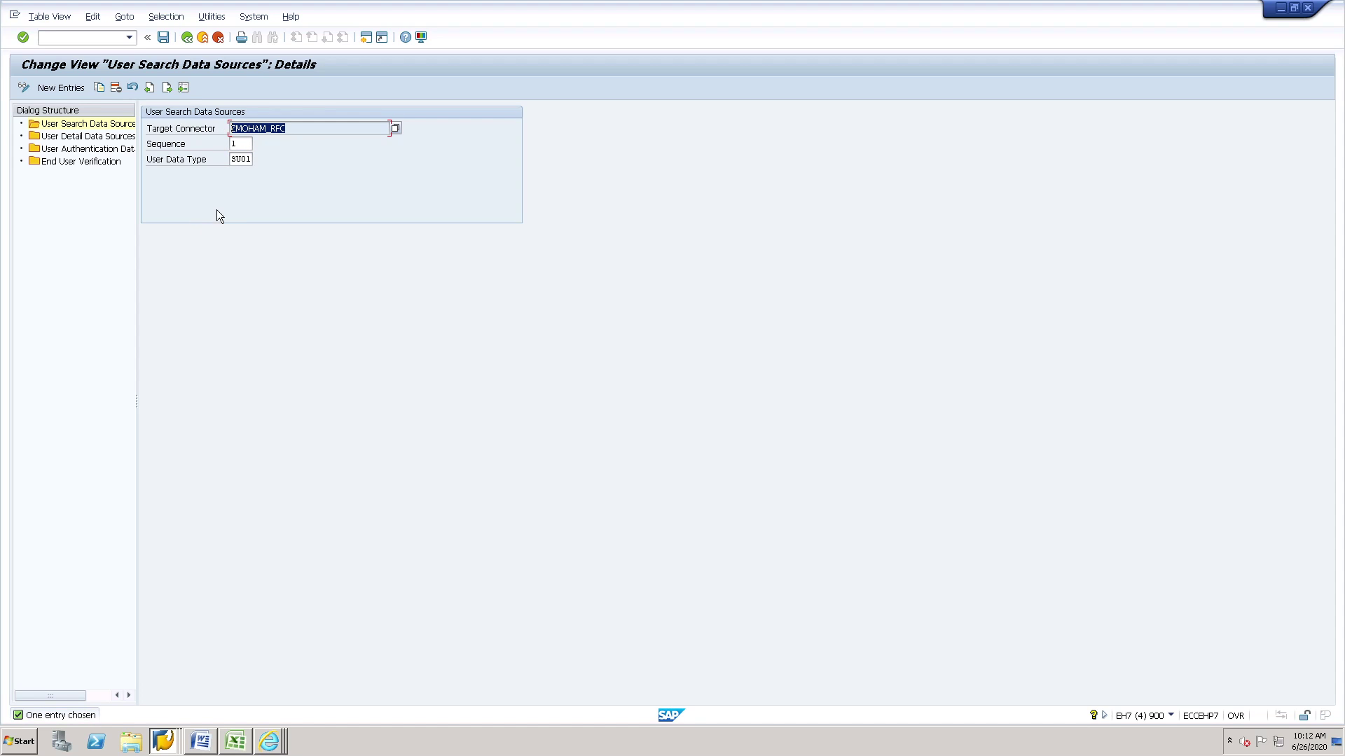
click(35, 86)
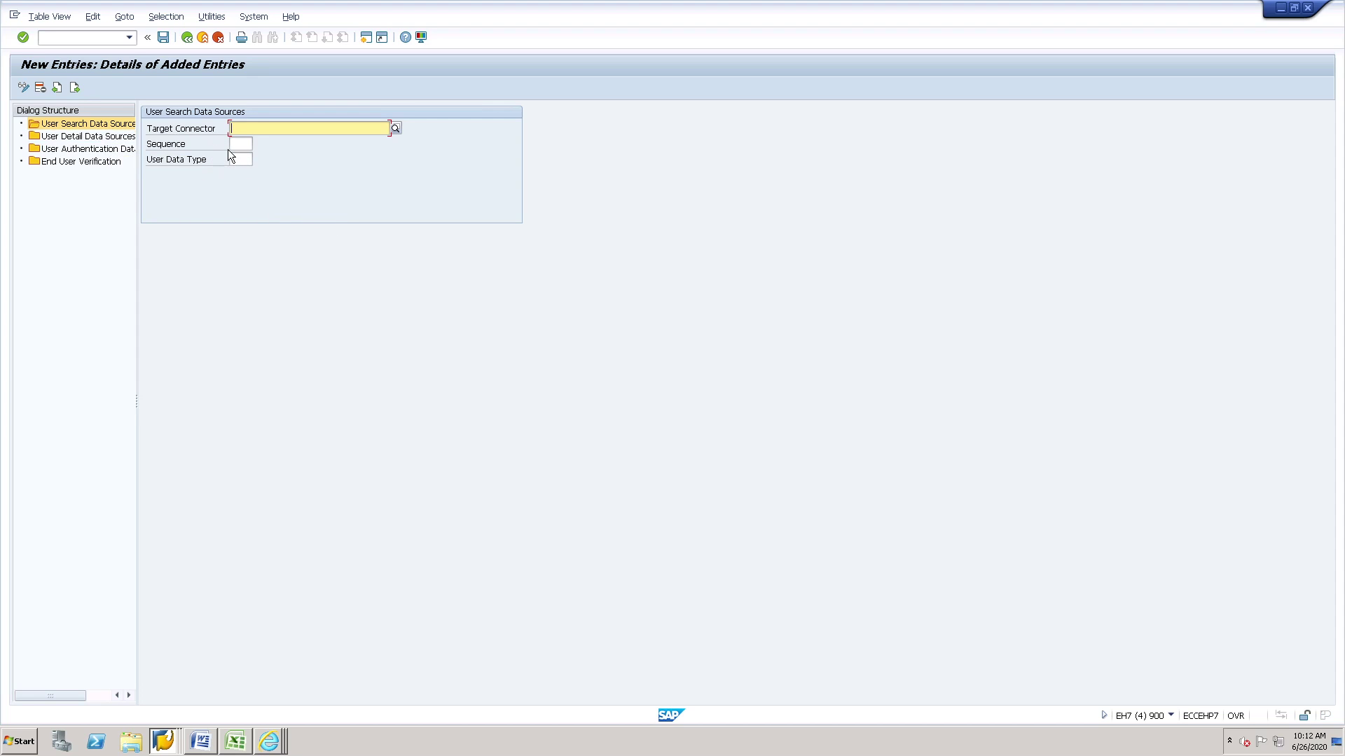
click(77, 137)
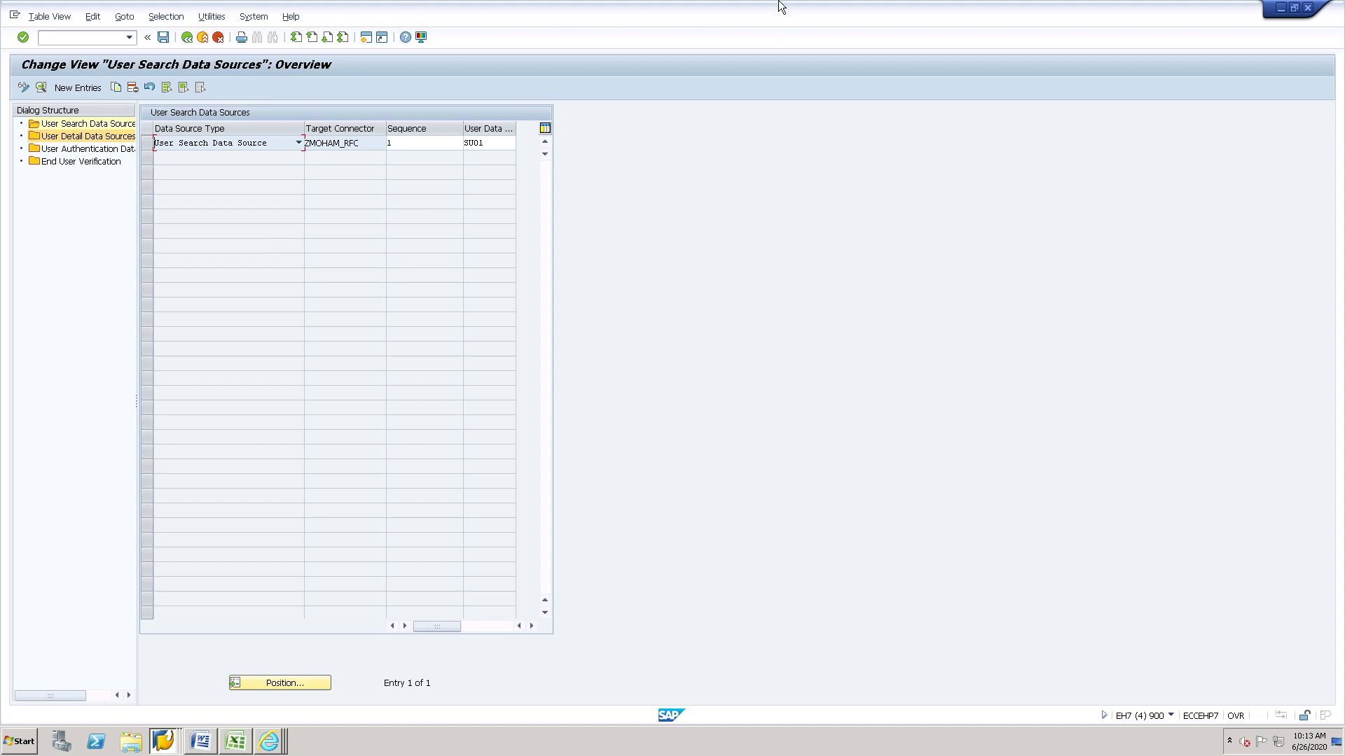
click(847, 13)
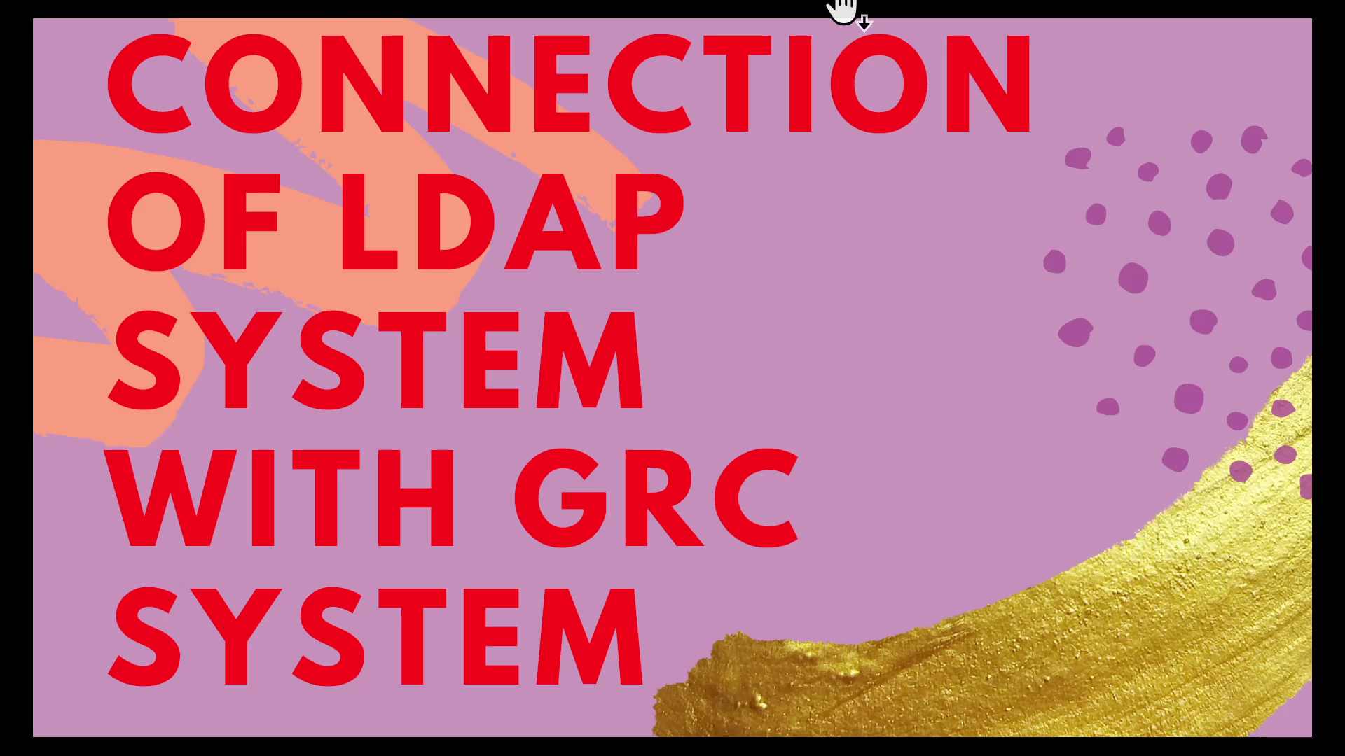